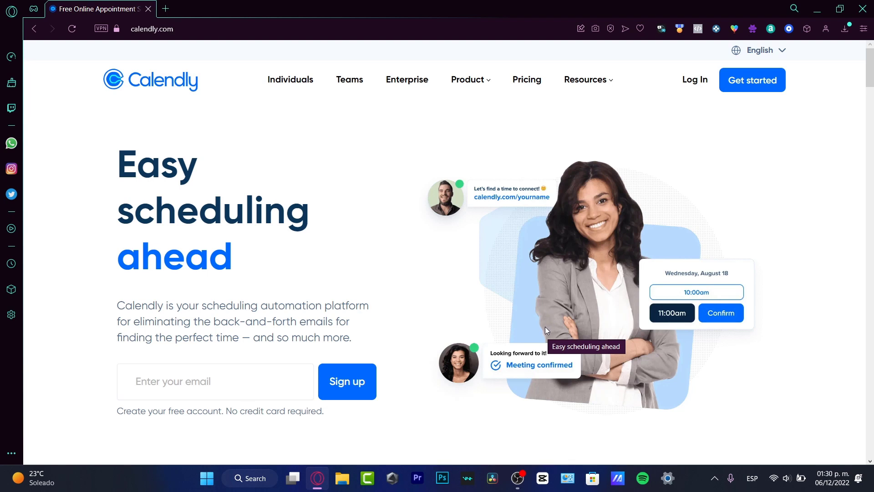
# Open Calendly's pricing page and compare the plans' prices, calendar connections and active event types
pyautogui.click(518, 81)
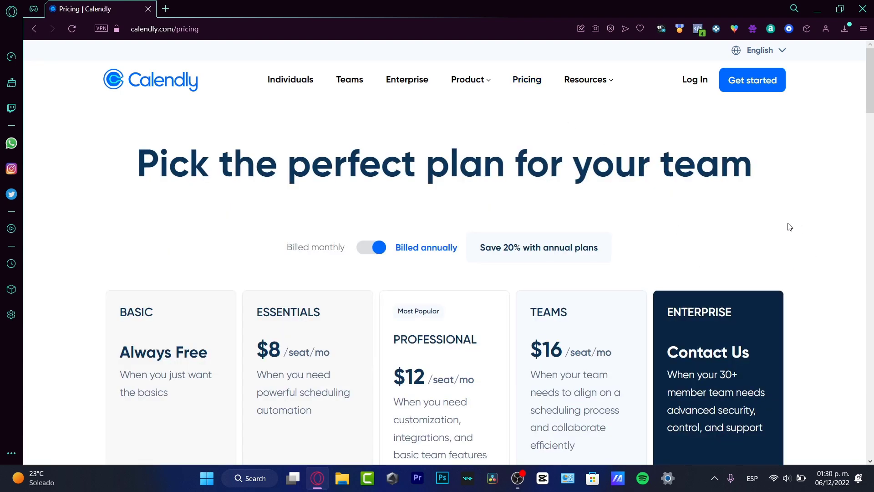
pyautogui.scroll(-3, 790, 227)
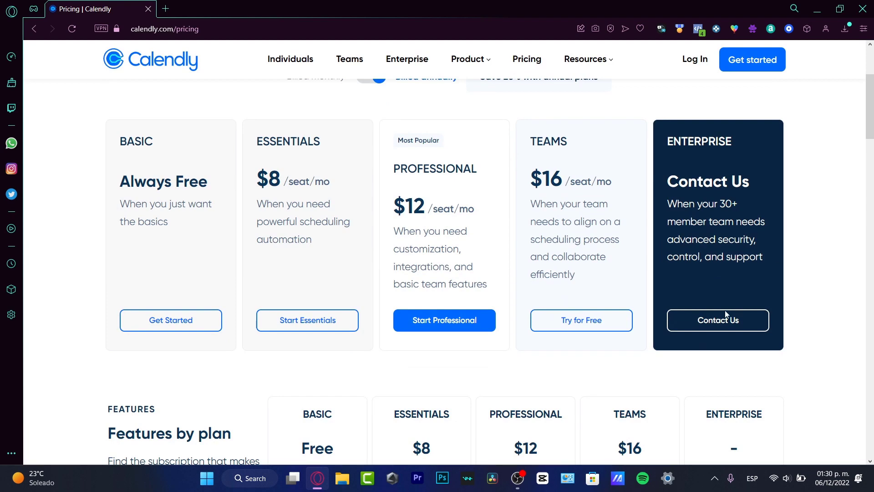
pyautogui.scroll(-3, 825, 280)
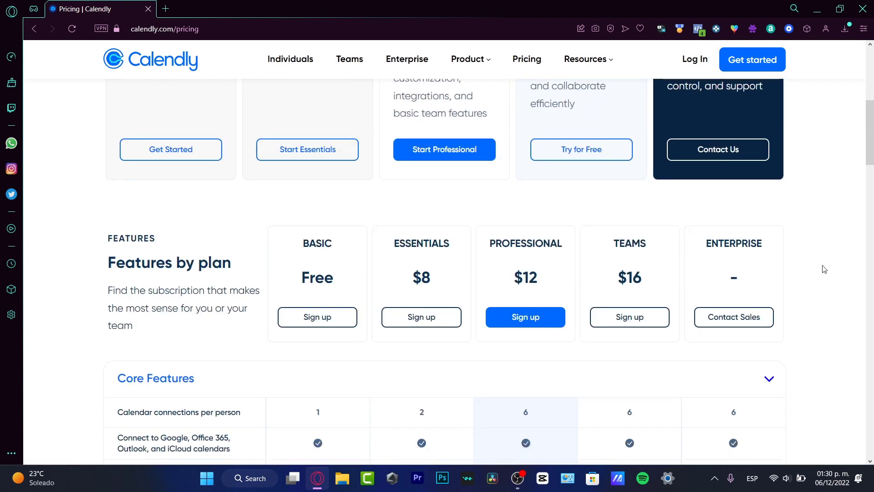
pyautogui.scroll(-3, 825, 269)
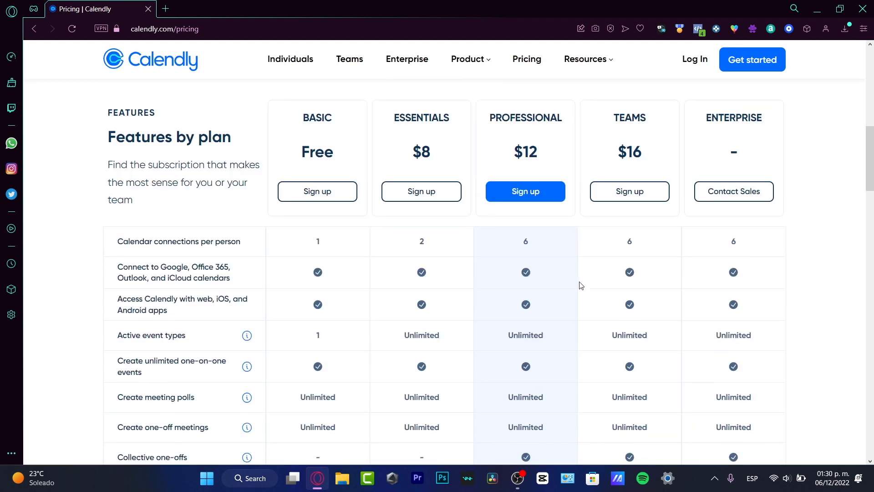
pyautogui.doubleClick(524, 243)
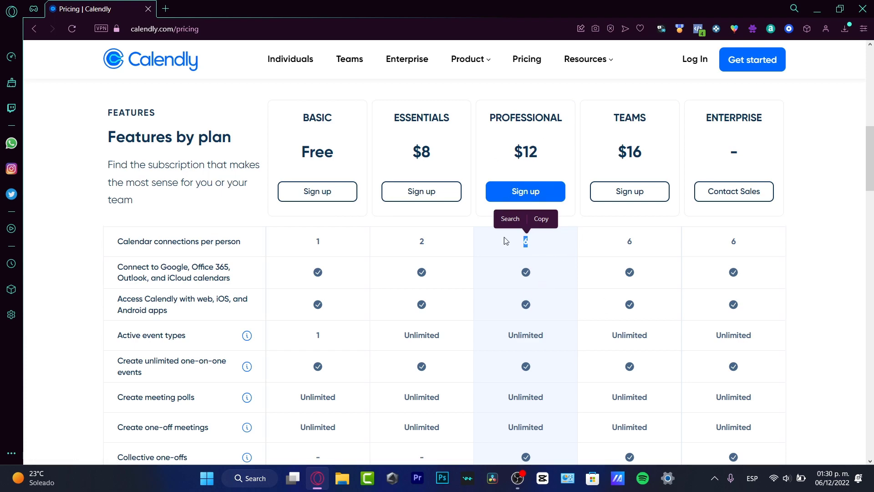
pyautogui.scroll(3, 647, 255)
pyautogui.scroll(-3, 642, 263)
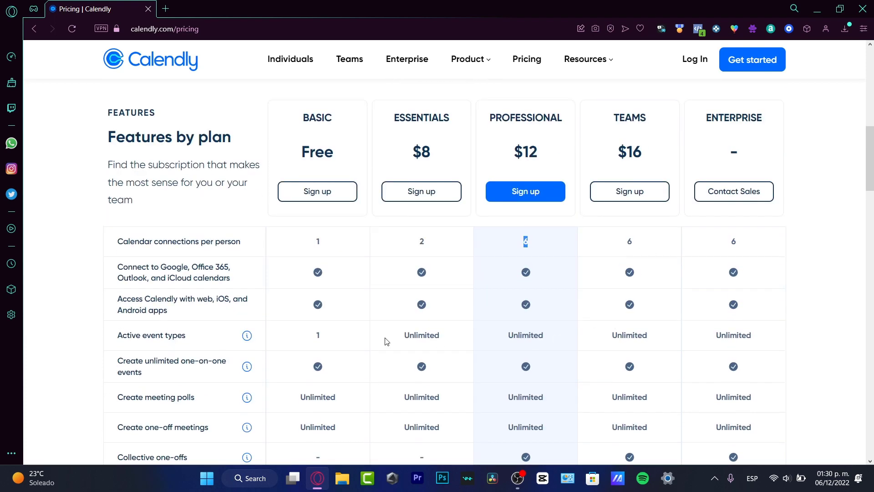
pyautogui.moveTo(384, 341); pyautogui.dragTo(757, 325)
pyautogui.moveTo(247, 337)
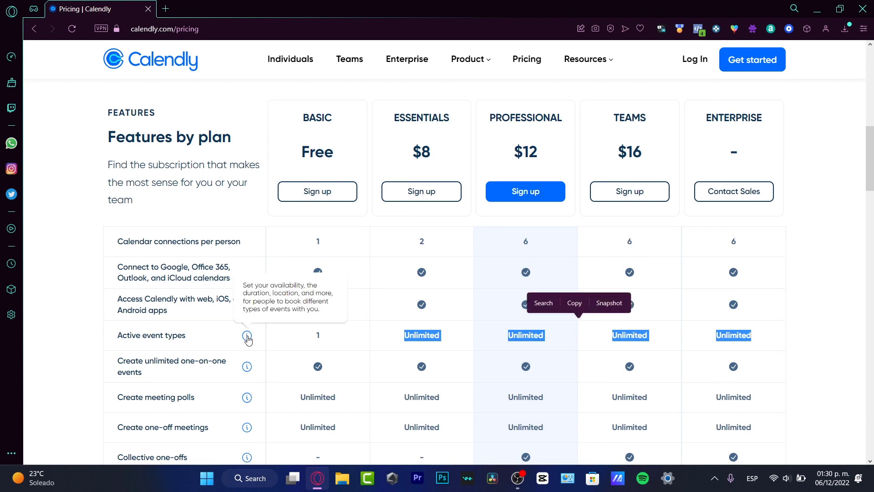
pyautogui.click(374, 332)
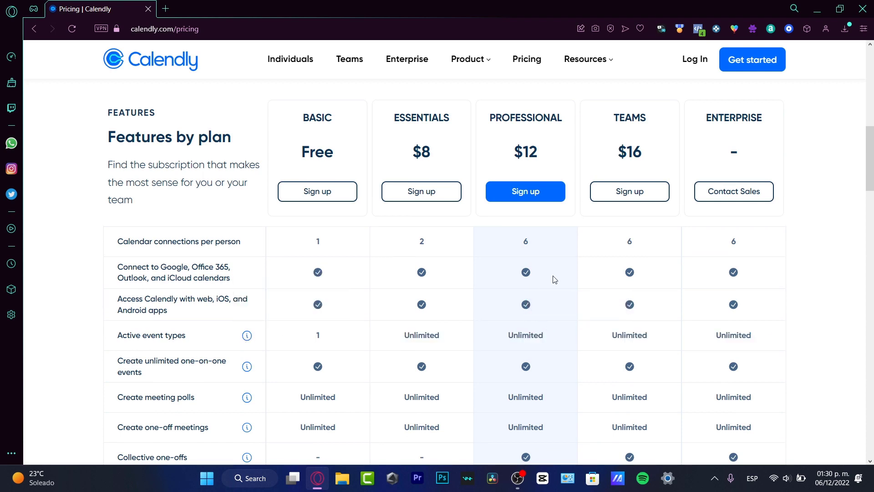
pyautogui.moveTo(322, 337); pyautogui.dragTo(312, 338)
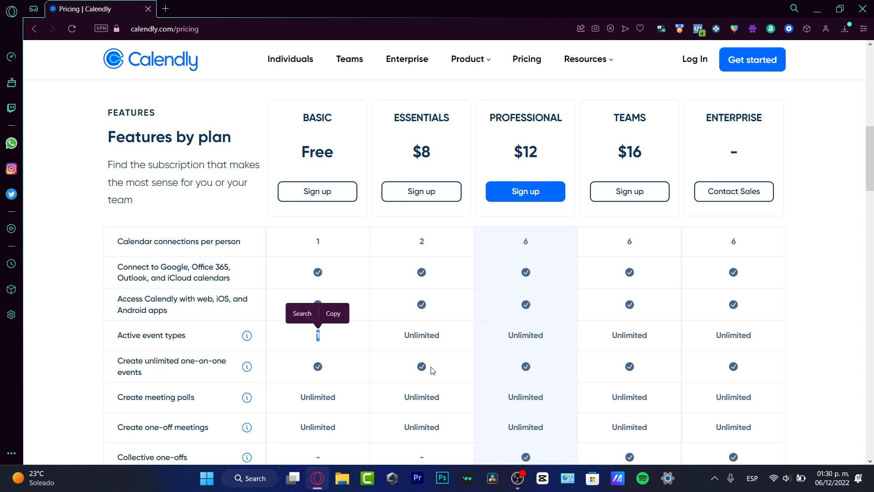
# Skim the remaining plan feature sections down to the frequently asked questions and return to the plan overview
pyautogui.scroll(-7, 445, 357)
pyautogui.scroll(-5, 445, 360)
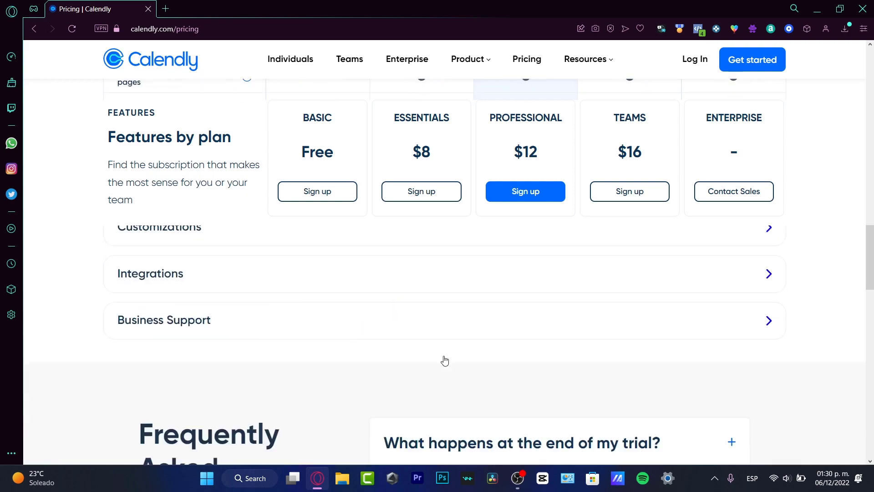
pyautogui.scroll(10, 445, 359)
pyautogui.scroll(-5, 442, 364)
pyautogui.scroll(-5, 441, 366)
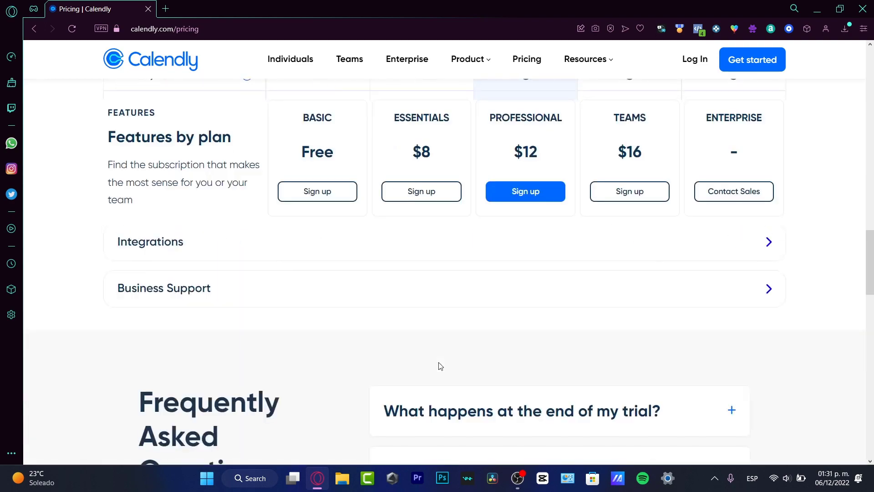
pyautogui.scroll(8, 441, 366)
pyautogui.scroll(-1, 441, 366)
pyautogui.scroll(15, 441, 366)
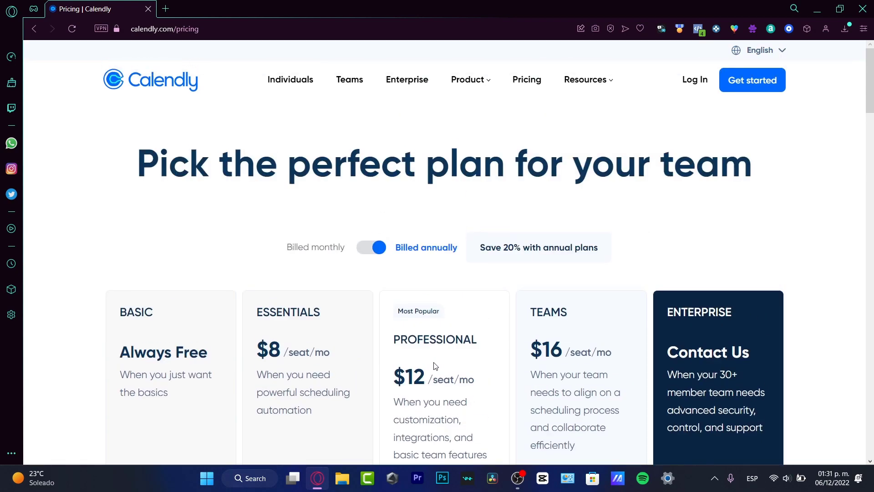
# Sign up for a free Calendly account with Google and allow access to Google Calendar
pyautogui.click(733, 80)
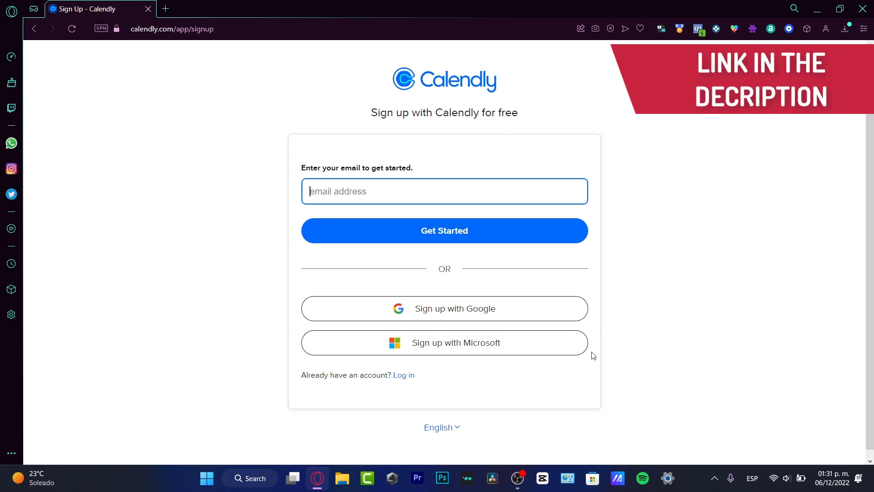
pyautogui.click(505, 316)
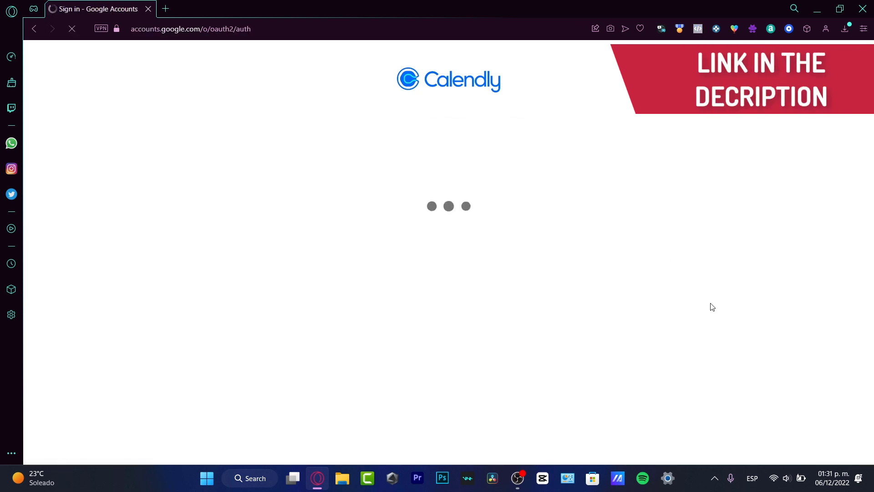
pyautogui.click(441, 206)
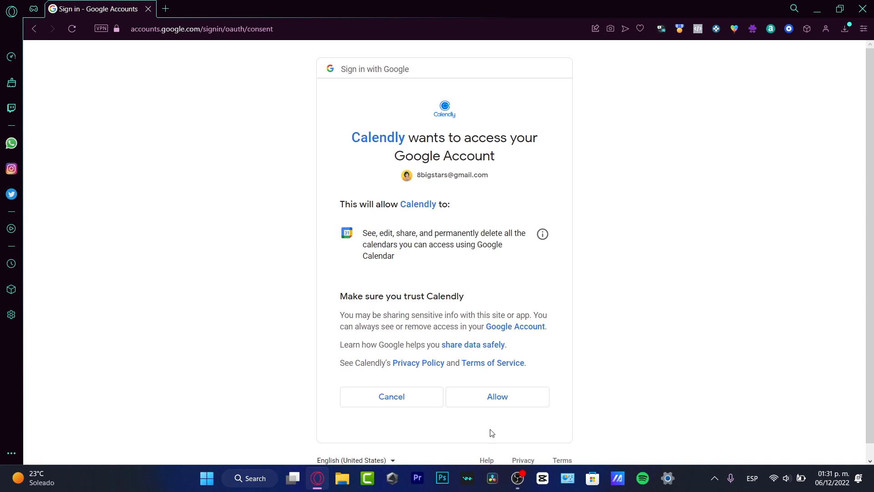
pyautogui.click(474, 406)
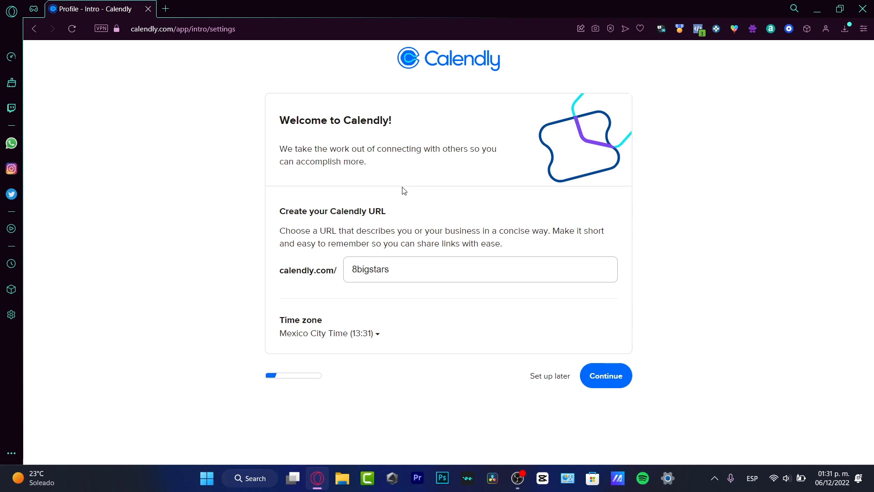
# Set the personal Calendly URL to sthwht and continue the setup with the Mexico City time zone
pyautogui.doubleClick(414, 277)
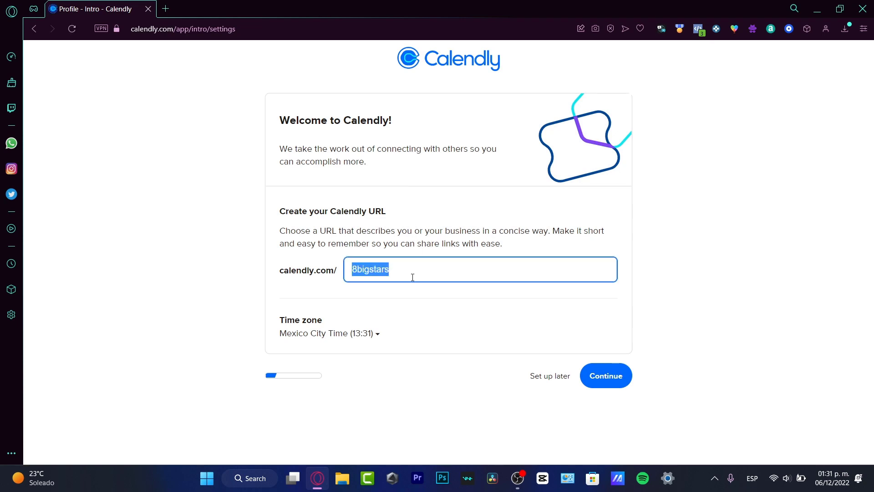
pyautogui.write('sthw')
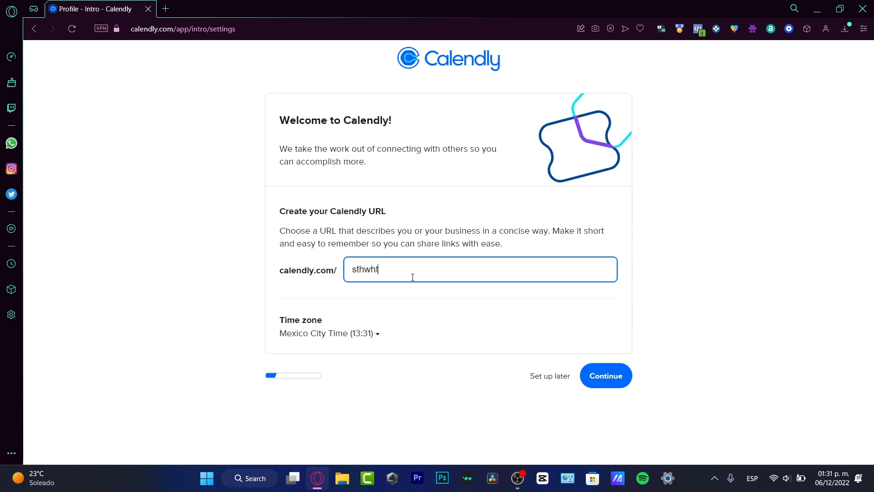
pyautogui.write('ht')
pyautogui.click(464, 300)
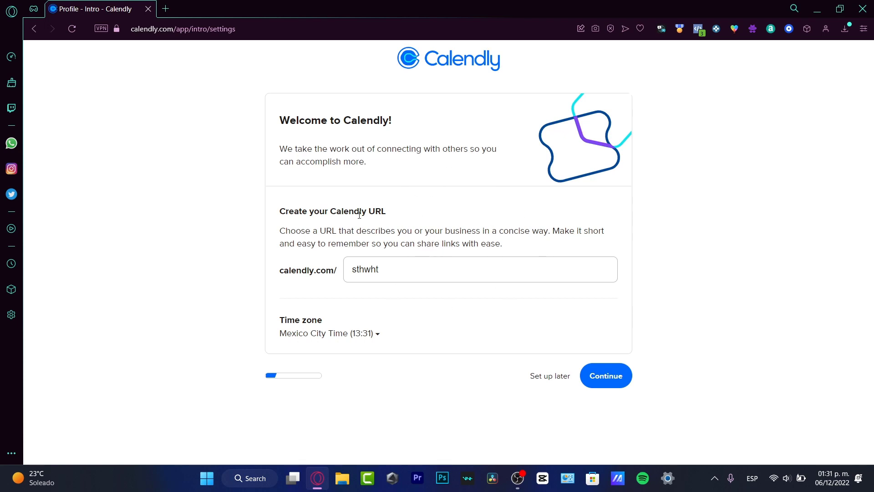
pyautogui.click(631, 375)
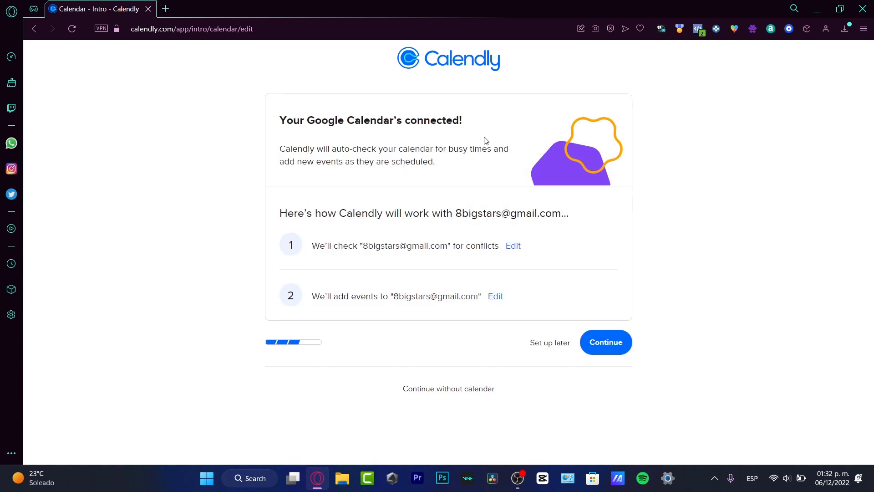
# Review the calendar used for conflict checks and new events, and accept the Google Calendar connection
pyautogui.moveTo(357, 246); pyautogui.dragTo(466, 246)
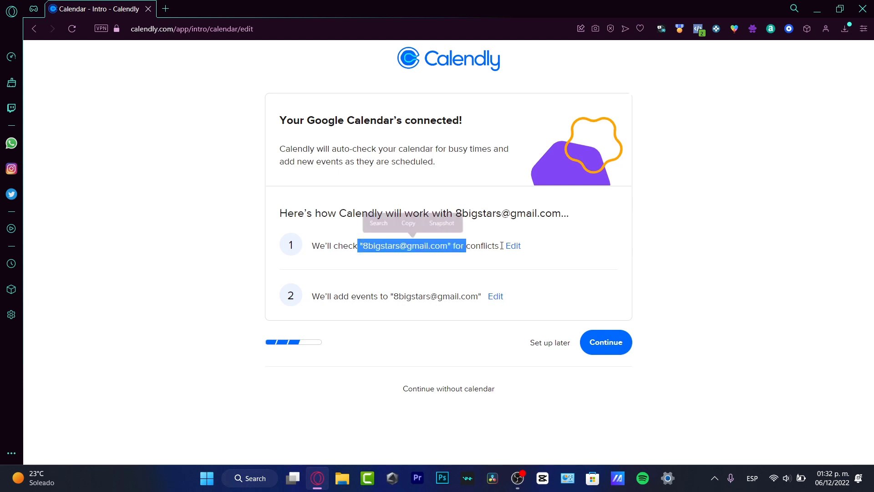
pyautogui.moveTo(365, 292); pyautogui.dragTo(466, 296)
pyautogui.click(500, 322)
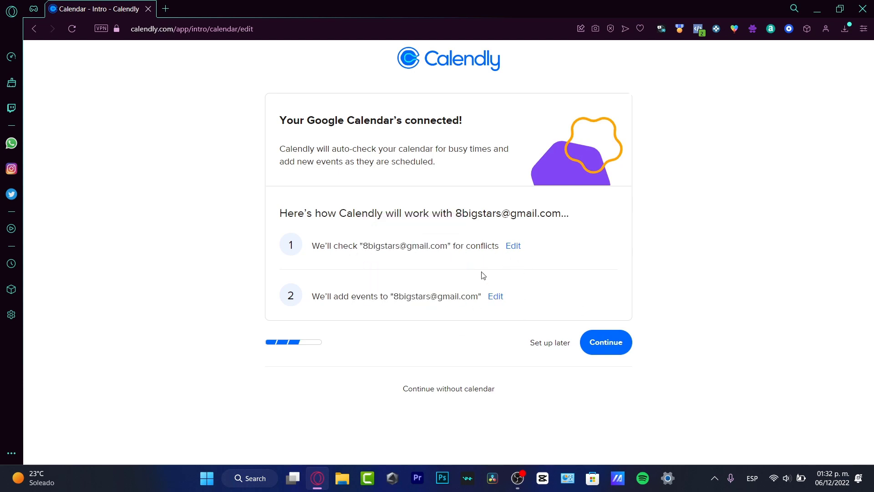
pyautogui.click(591, 342)
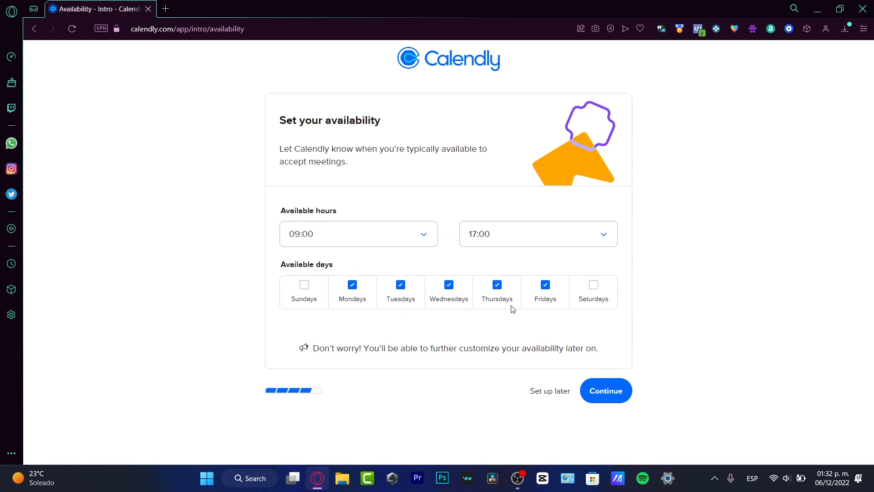
# Set the available hours to 19:00–21:00, keep Mondays to Fridays as available days, and continue
pyautogui.click(425, 233)
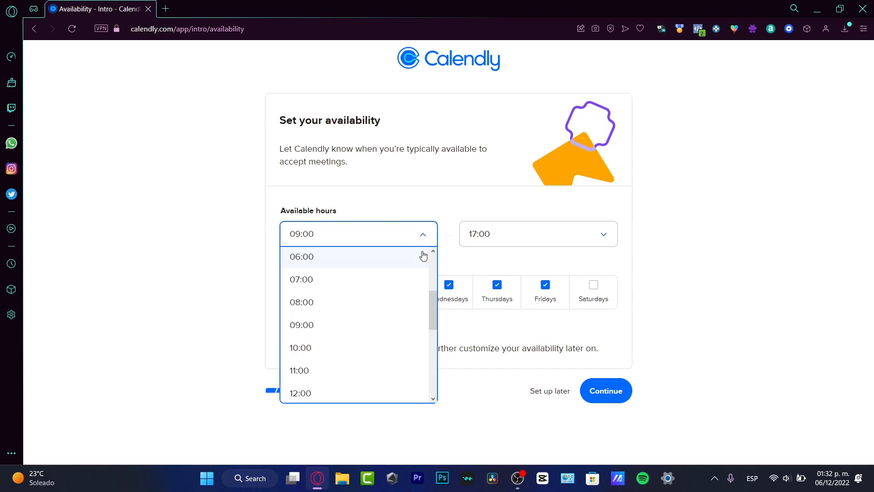
pyautogui.scroll(-5, 370, 302)
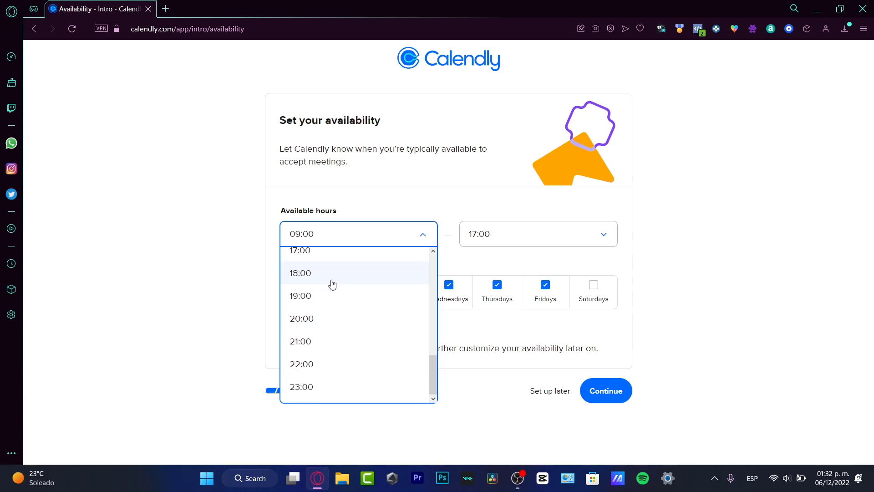
pyautogui.click(333, 295)
pyautogui.click(531, 237)
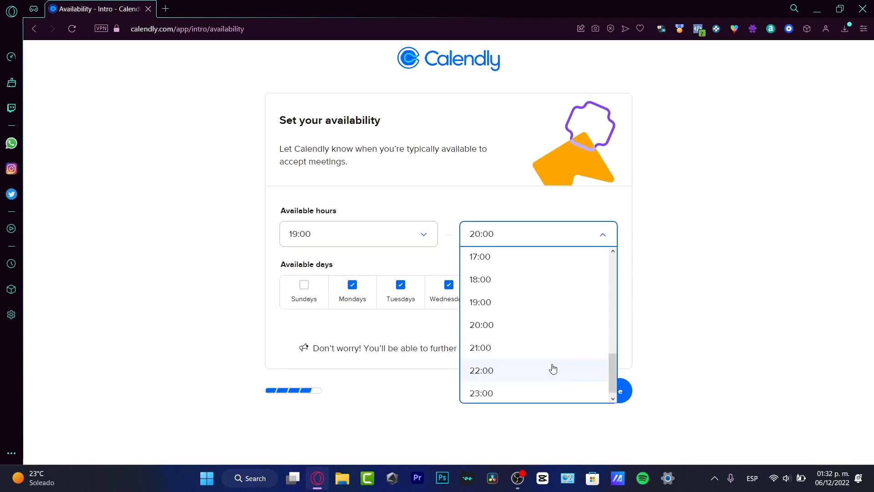
pyautogui.click(538, 348)
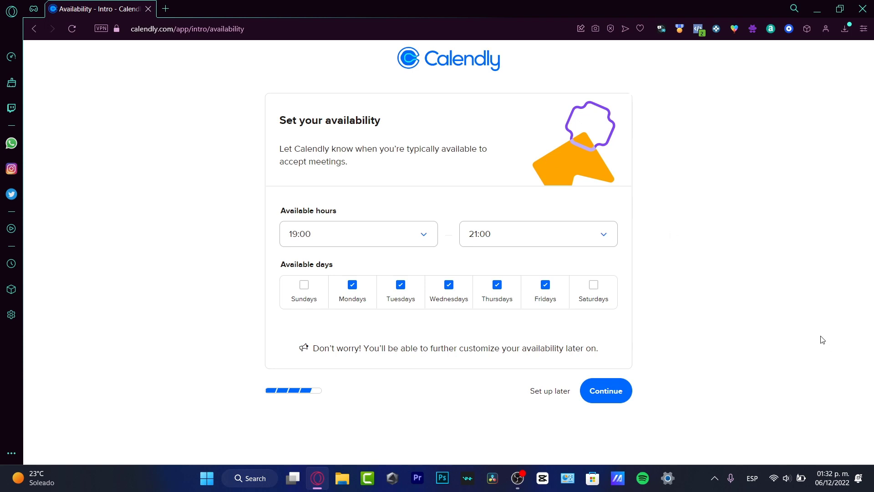
pyautogui.click(607, 391)
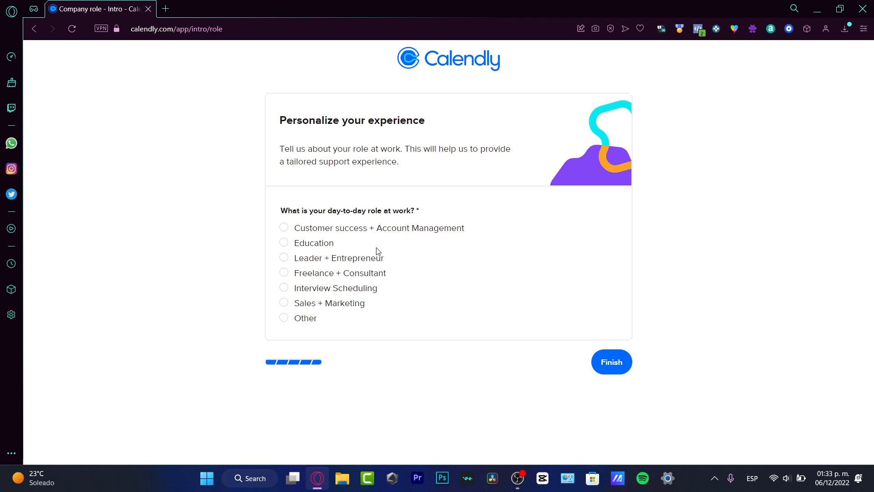
# Choose Freelance + Consultant as the day-to-day role at work and finish the account setup
pyautogui.click(390, 231)
pyautogui.click(318, 243)
pyautogui.moveTo(342, 258); pyautogui.dragTo(344, 257)
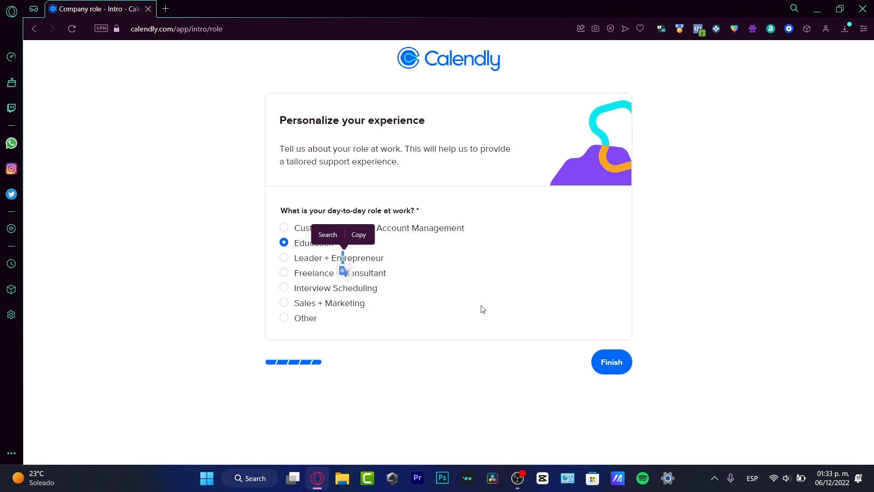
pyautogui.click(370, 274)
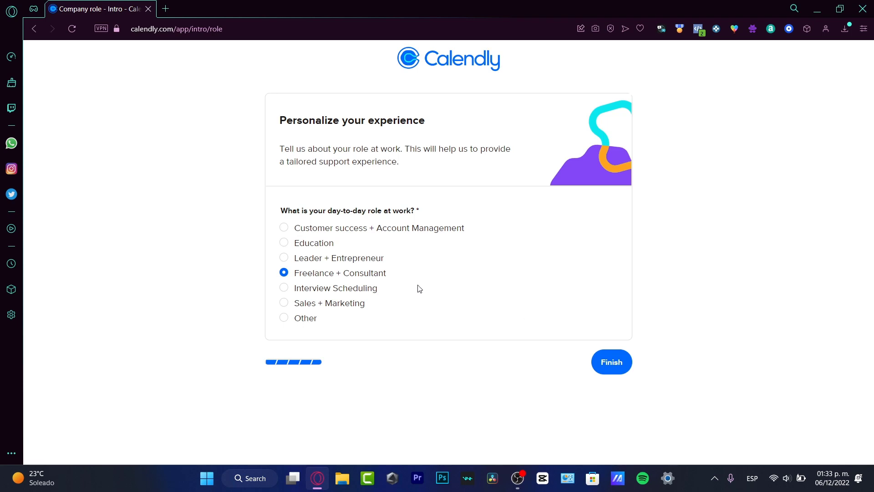
pyautogui.click(620, 363)
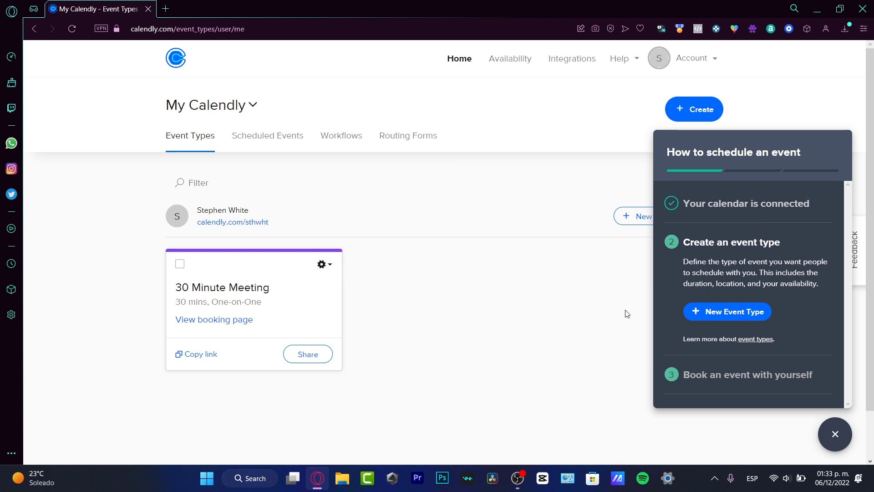
# Review the name, location, description, link and color fields of a new one-on-one event type, and return to the event types
pyautogui.click(722, 317)
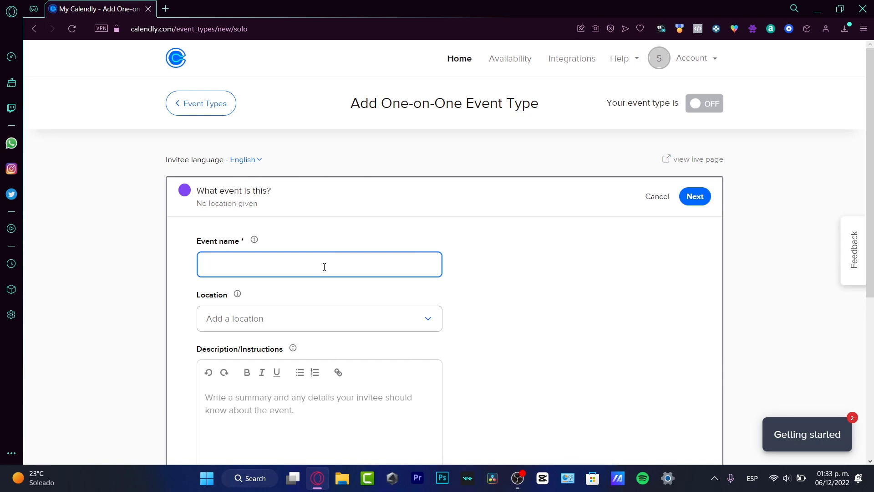
pyautogui.scroll(-3, 347, 329)
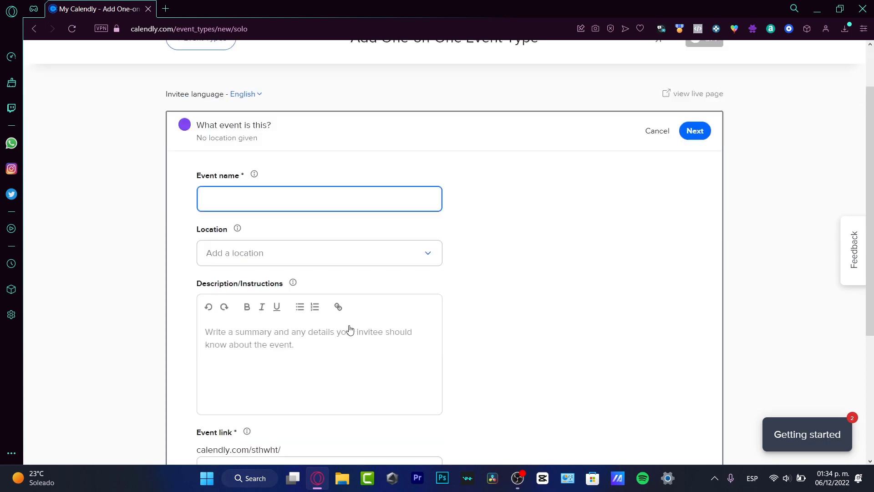
pyautogui.click(295, 241)
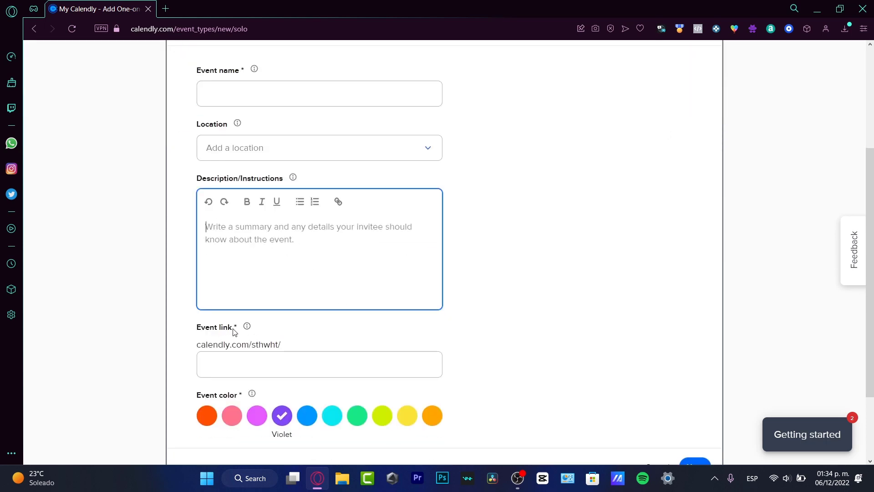
pyautogui.click(306, 361)
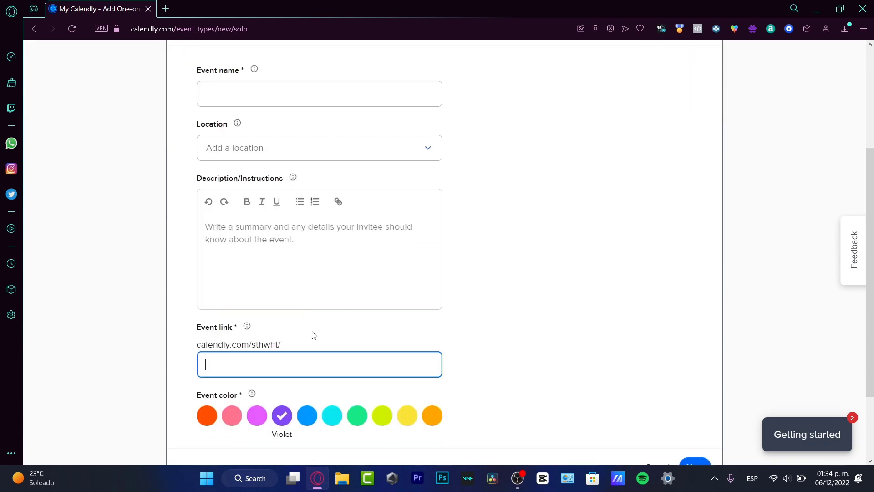
pyautogui.scroll(-2, 312, 333)
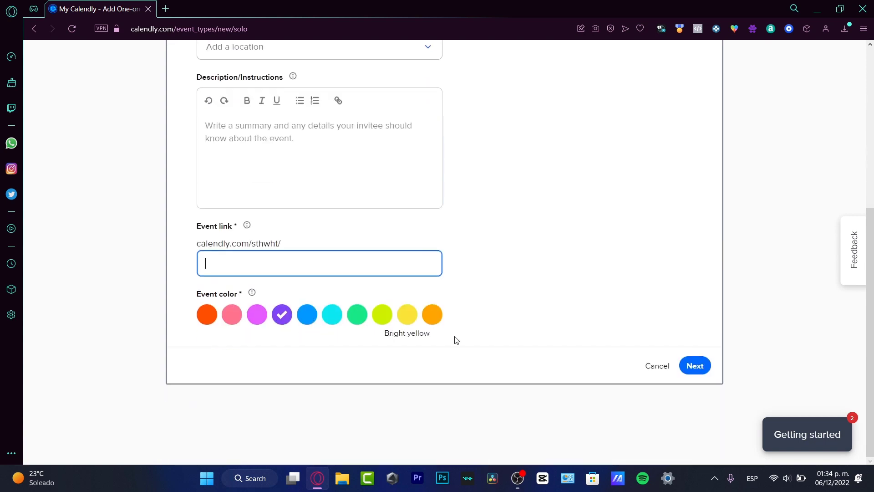
pyautogui.scroll(5, 485, 342)
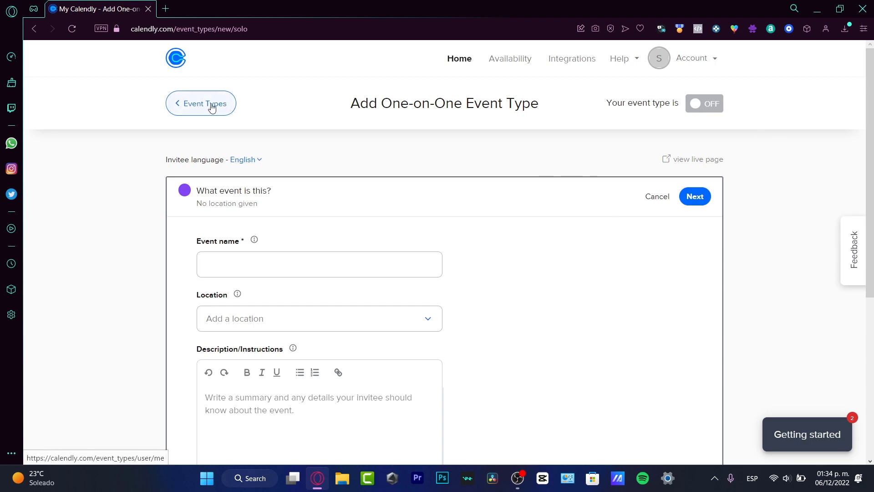
pyautogui.click(188, 107)
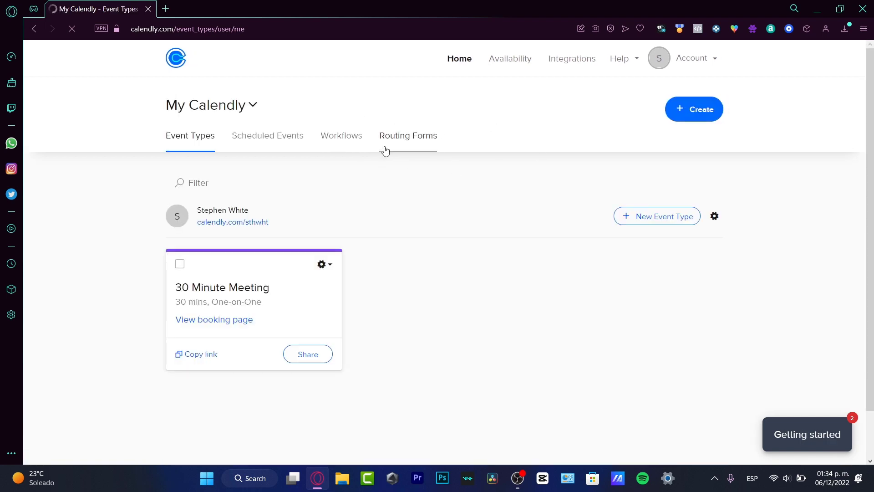
# View the organization's shared event type settings and review the profile options in the account settings
pyautogui.click(713, 68)
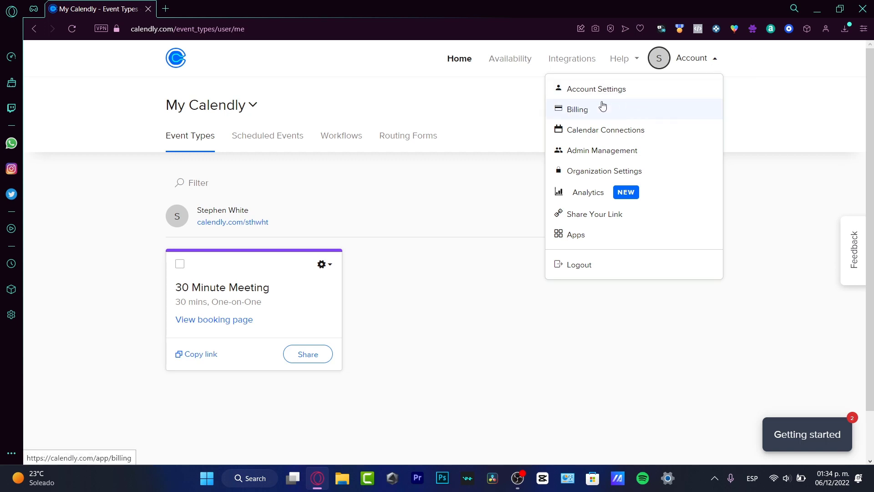
pyautogui.click(609, 172)
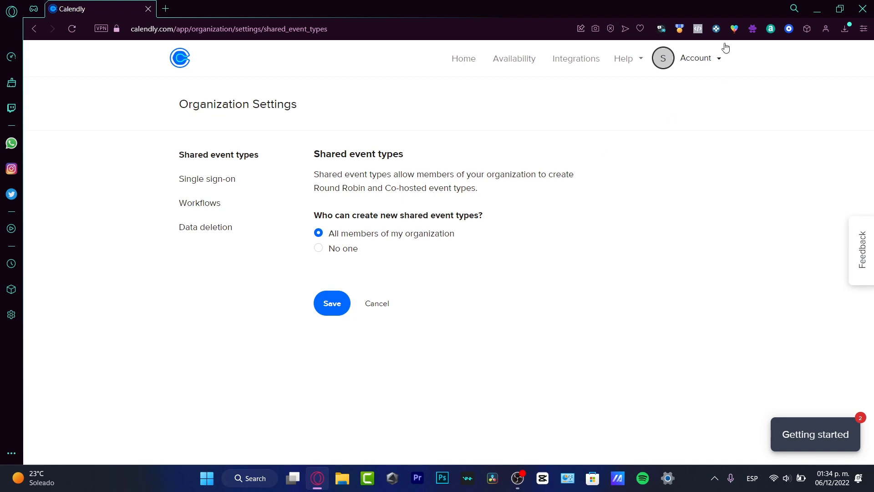
pyautogui.click(717, 64)
pyautogui.click(629, 97)
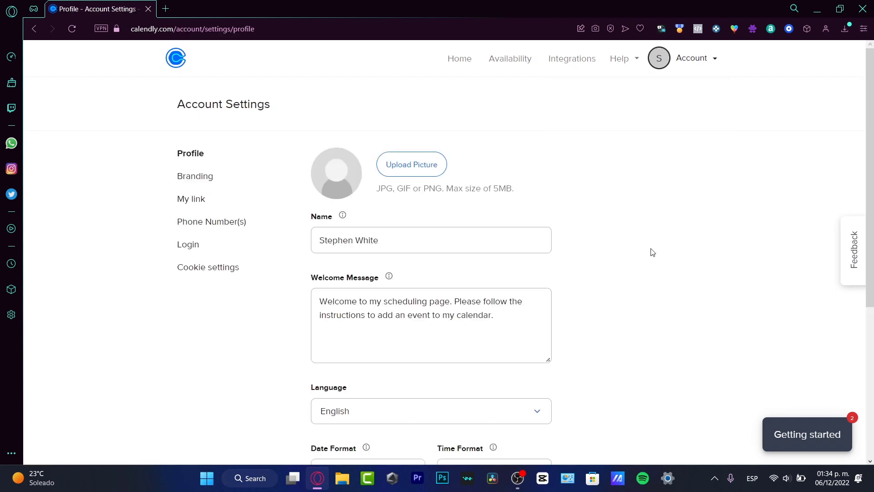
pyautogui.scroll(-5, 653, 252)
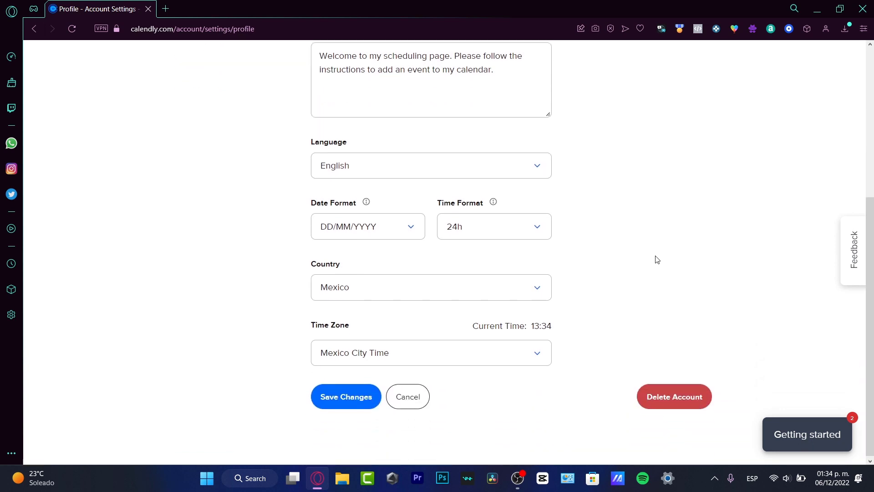
pyautogui.scroll(5, 657, 259)
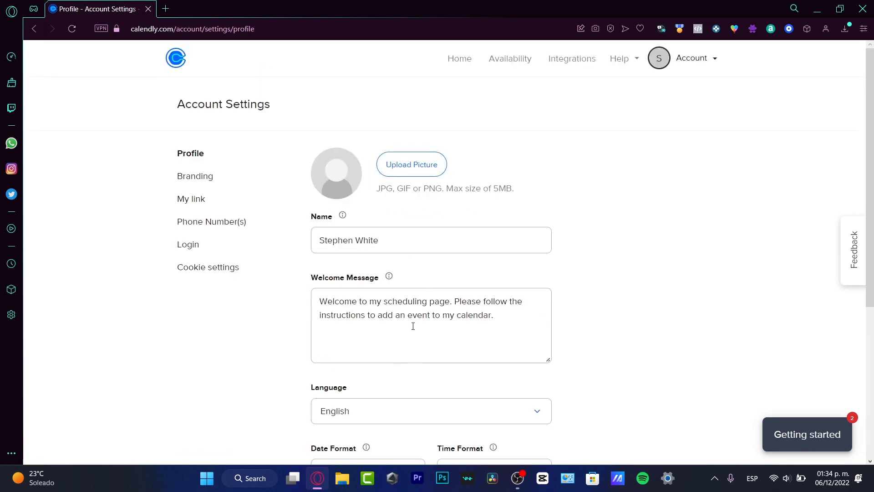
pyautogui.scroll(-3, 413, 326)
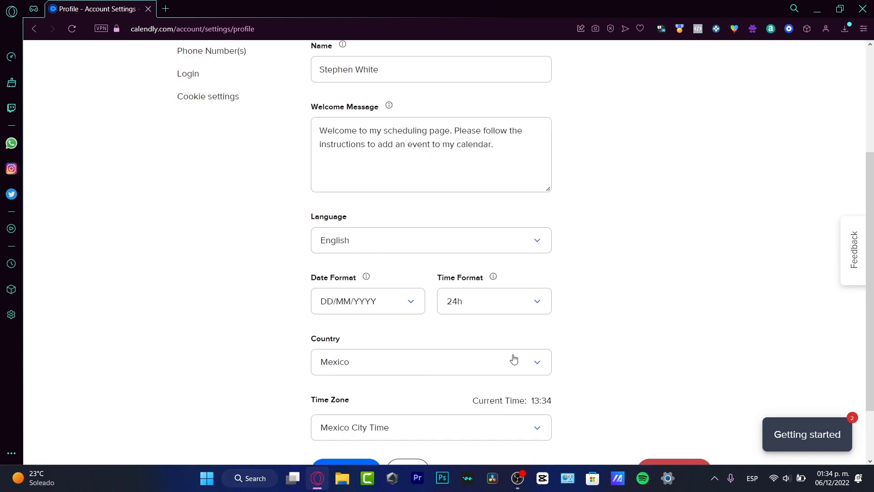
pyautogui.scroll(-2, 622, 332)
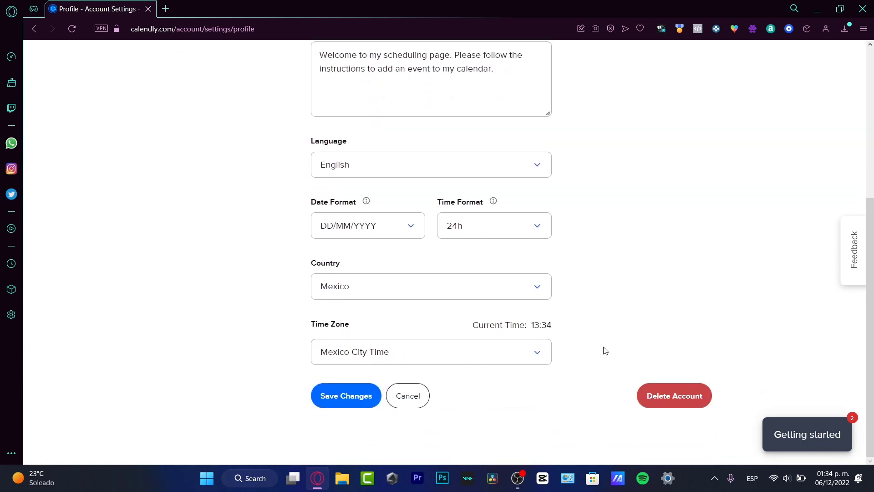
pyautogui.scroll(5, 577, 377)
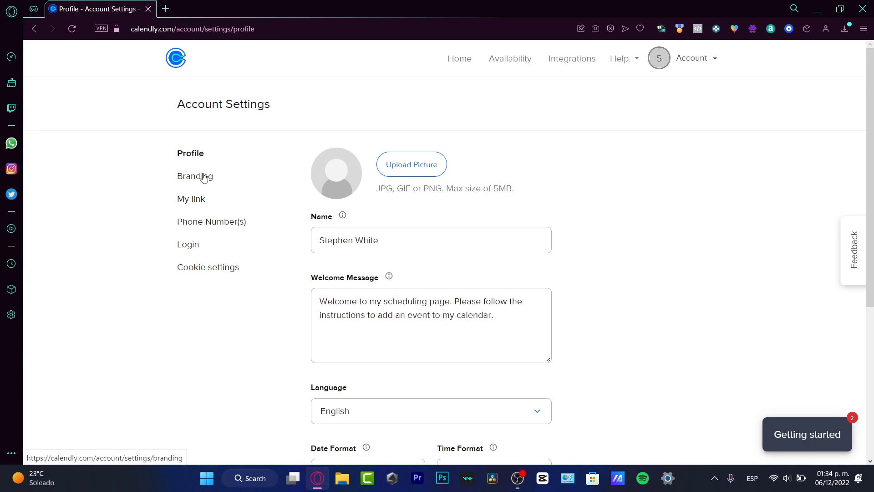
# Look through the account's branding, personal link, phone number and cookie settings, leaving the cookie preferences without changes
pyautogui.click(204, 177)
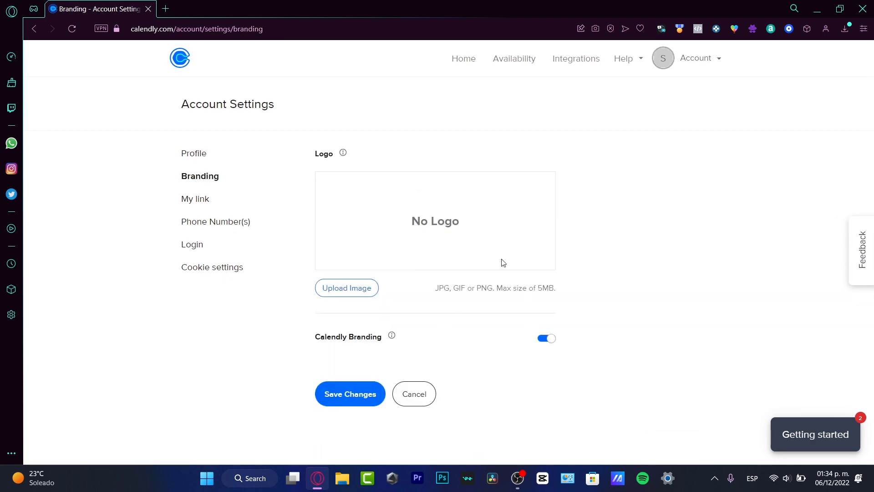
pyautogui.click(201, 199)
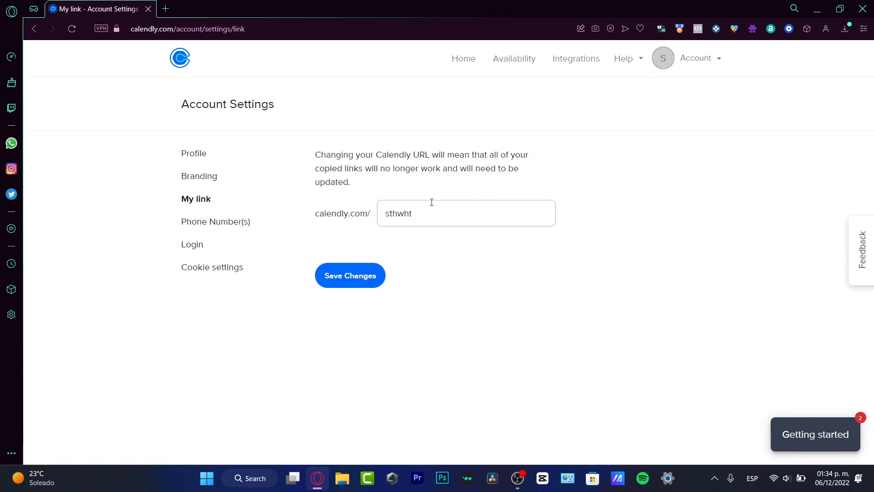
pyautogui.click(239, 229)
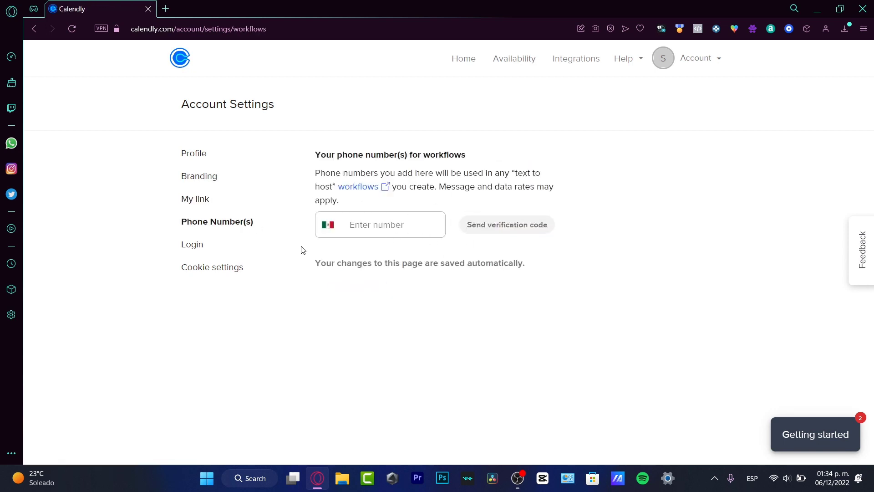
pyautogui.click(211, 268)
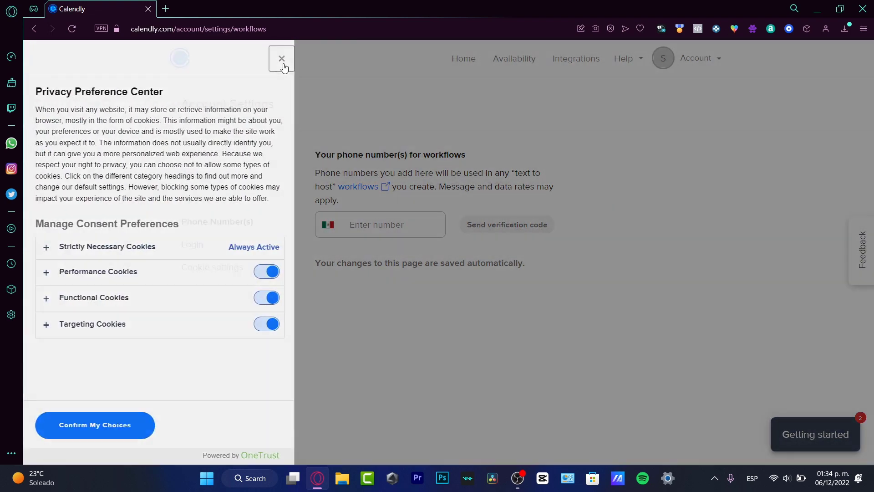
pyautogui.click(282, 59)
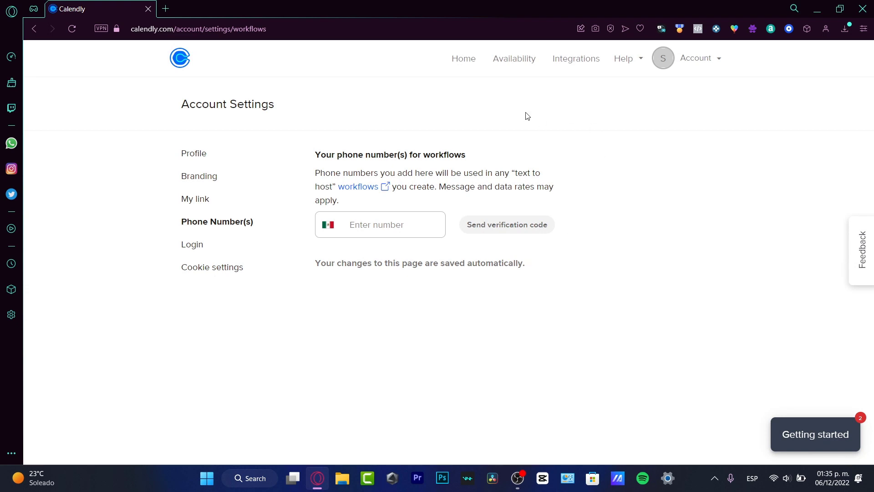
# Check the pending and past scheduled events and view the date range options without applying a range
pyautogui.click(464, 63)
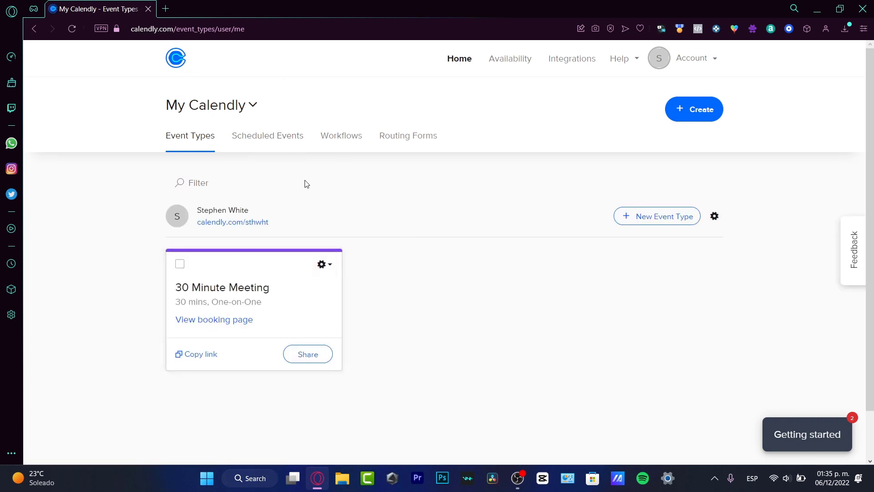
pyautogui.click(277, 138)
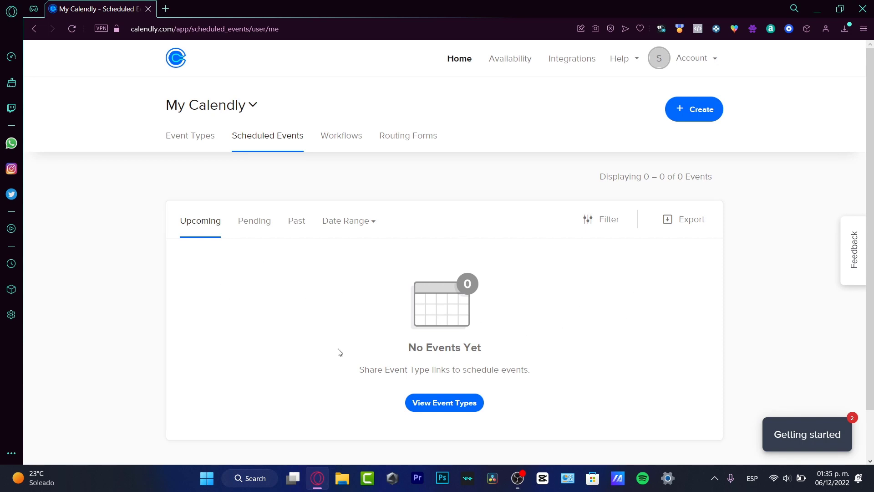
pyautogui.click(268, 225)
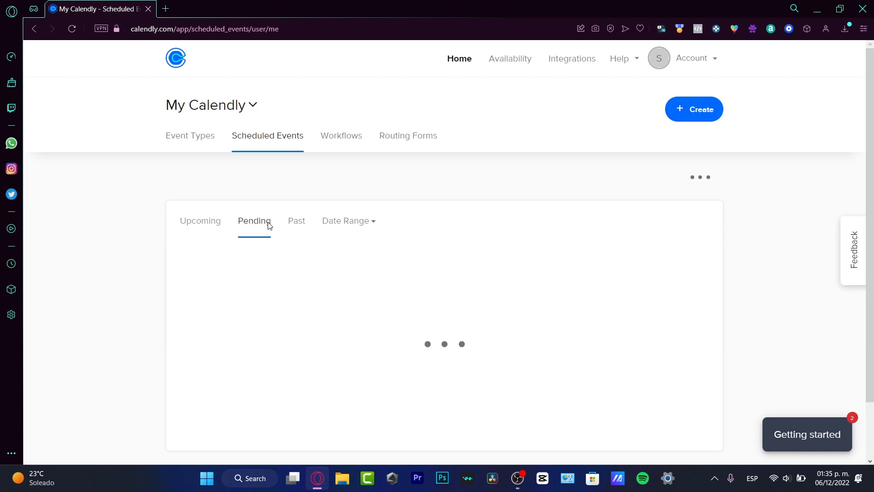
pyautogui.click(296, 222)
pyautogui.click(361, 220)
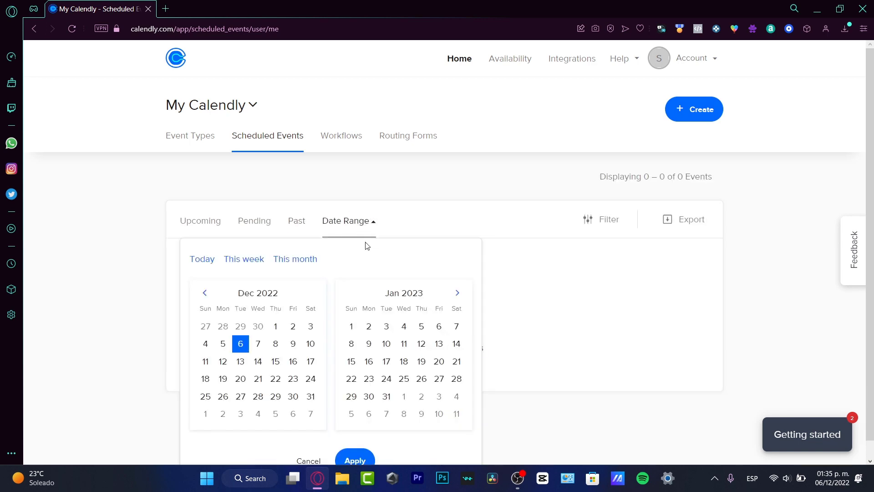
pyautogui.click(482, 238)
# Examine the common workflow templates and the routing forms page, and return to the event types
pyautogui.click(347, 139)
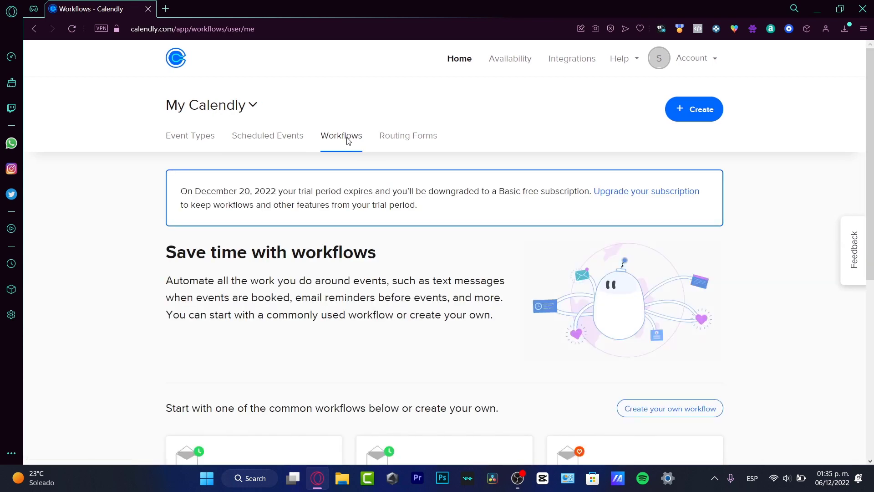
pyautogui.scroll(-3, 363, 177)
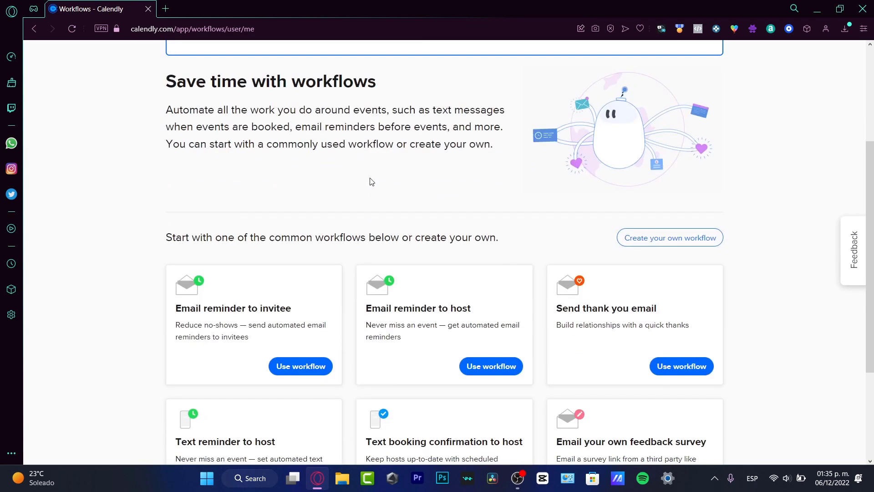
pyautogui.scroll(-3, 372, 182)
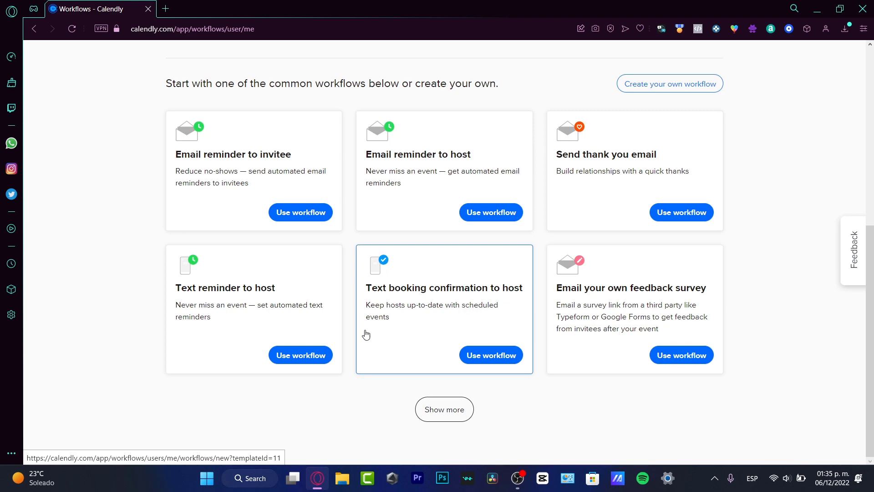
pyautogui.scroll(6, 258, 313)
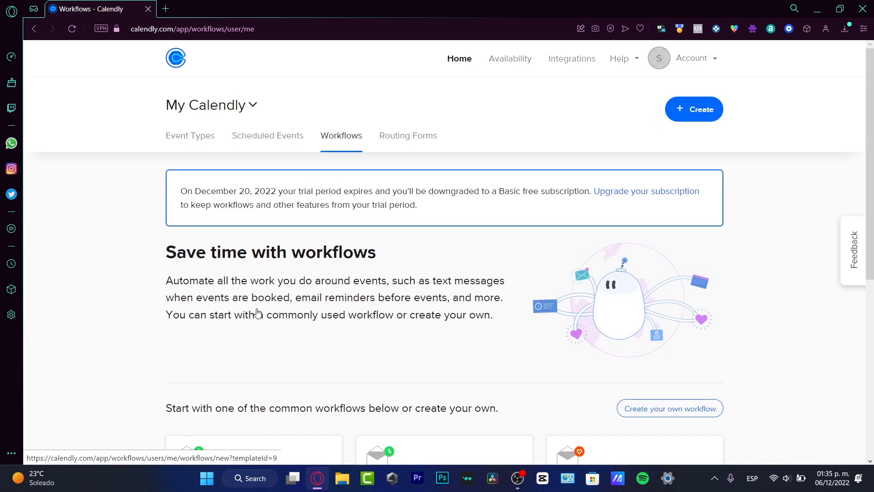
pyautogui.click(383, 141)
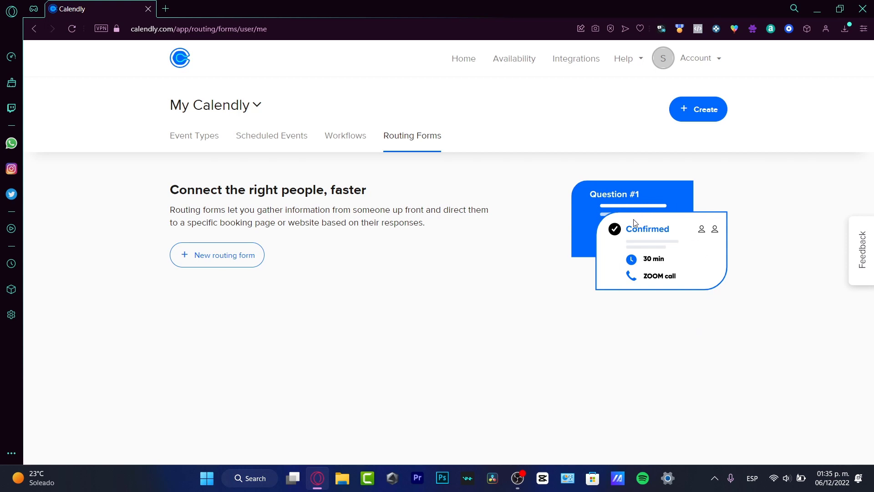
pyautogui.click(214, 136)
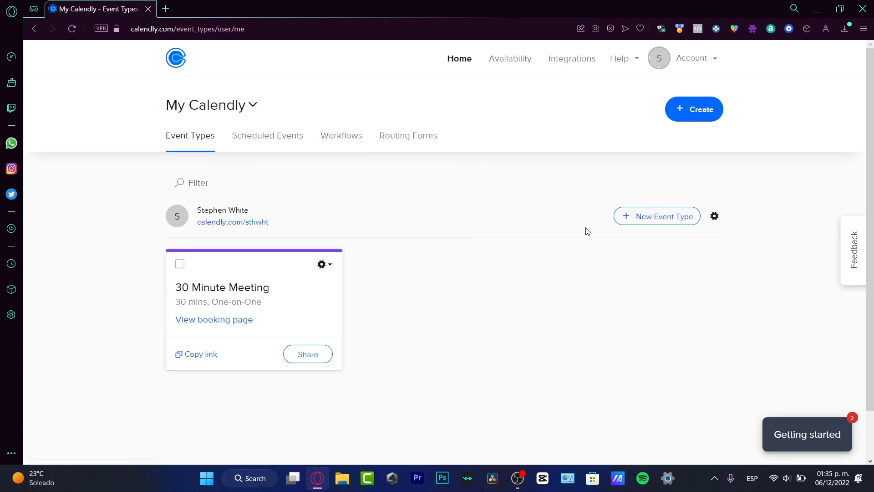
# Start a new one-off meeting and add the available times on Tuesday, December 6, 2022
pyautogui.click(712, 113)
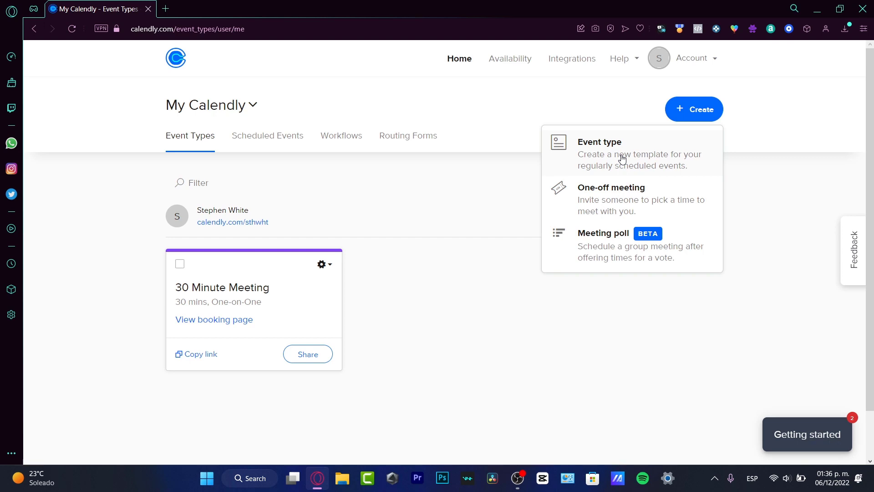
pyautogui.click(631, 211)
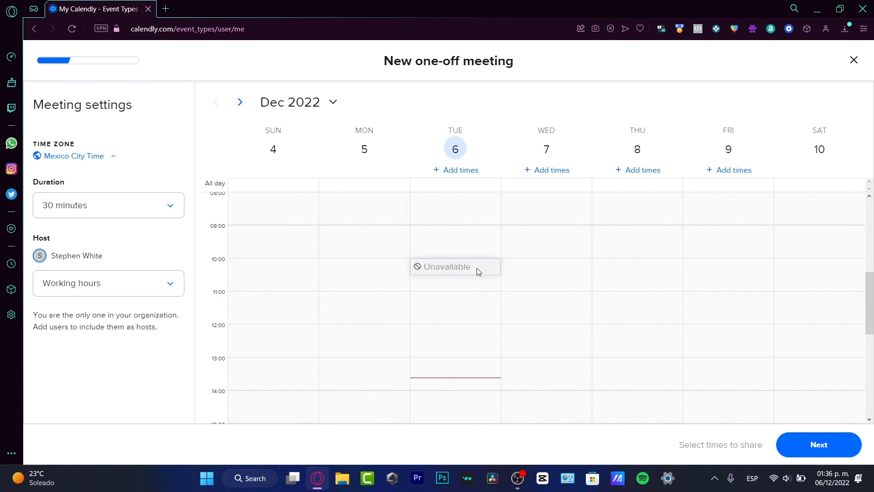
pyautogui.scroll(-3, 471, 366)
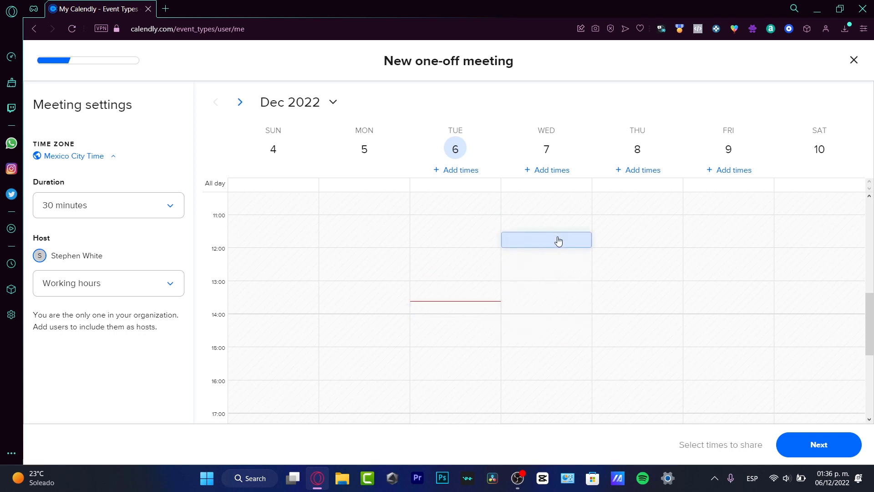
pyautogui.scroll(-5, 558, 242)
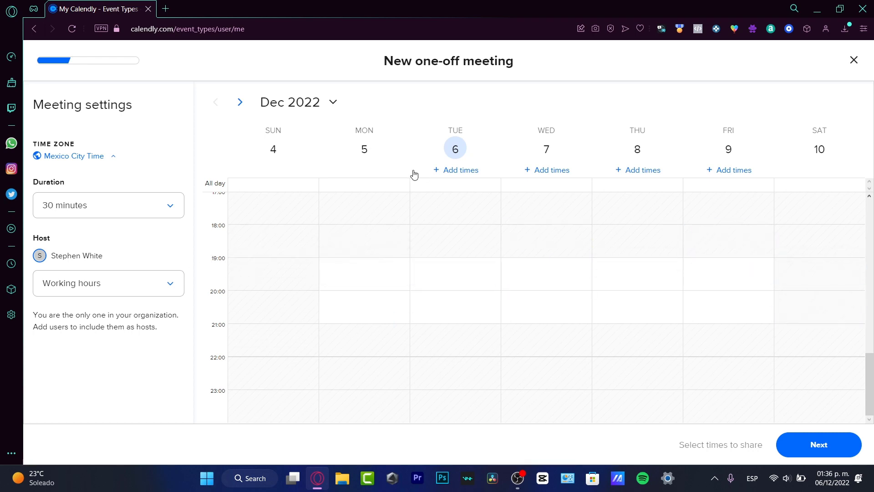
pyautogui.click(440, 172)
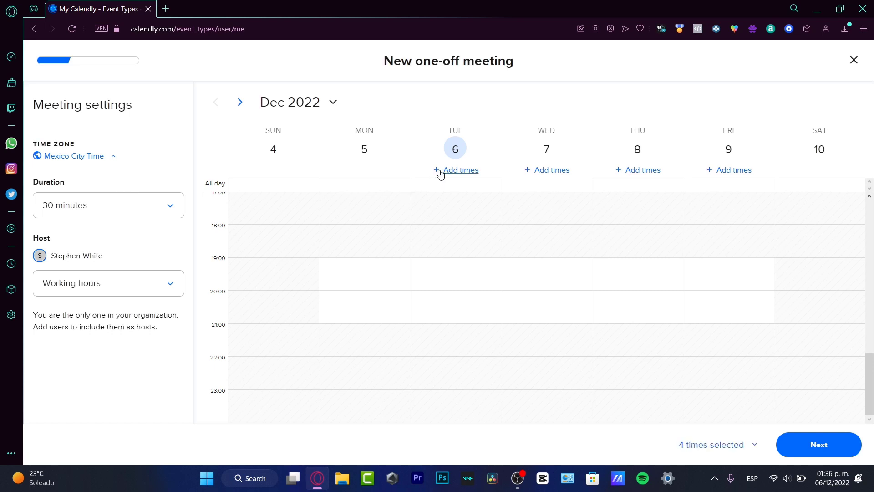
# Add the available times on Wednesday 7, Thursday 8 and Friday 9 December 2022 to the one-off meeting
pyautogui.click(546, 171)
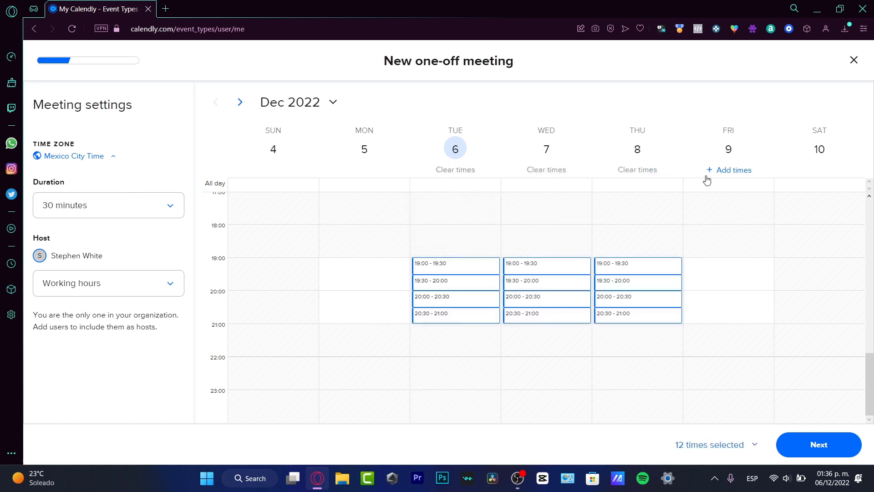
pyautogui.click(726, 171)
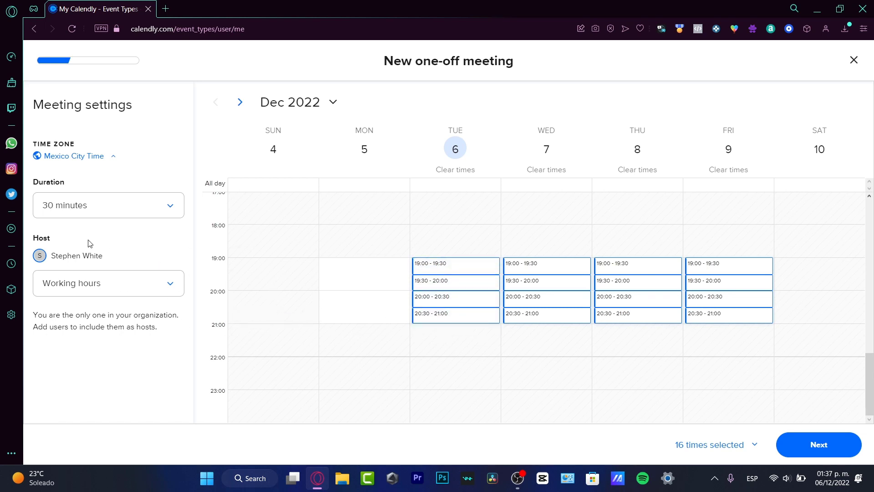
pyautogui.click(459, 267)
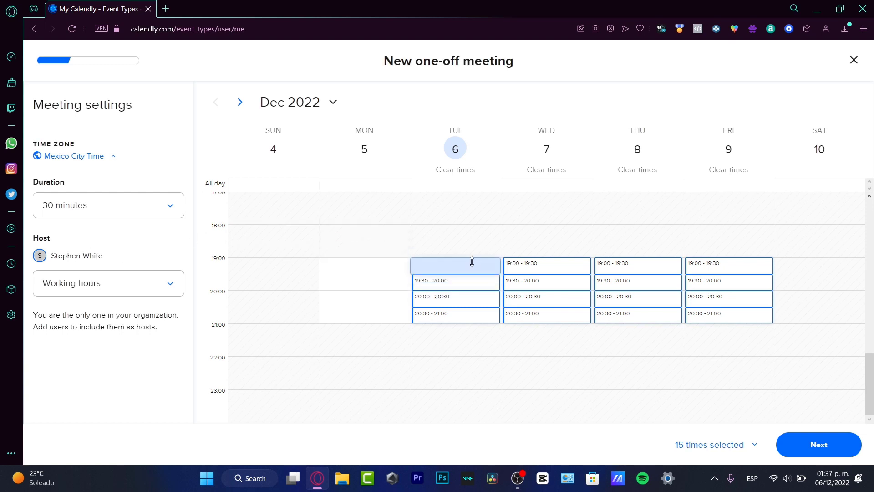
pyautogui.click(471, 265)
# Set the meeting duration to 1 hour, keeping the host's schedule on Working hours
pyautogui.click(91, 283)
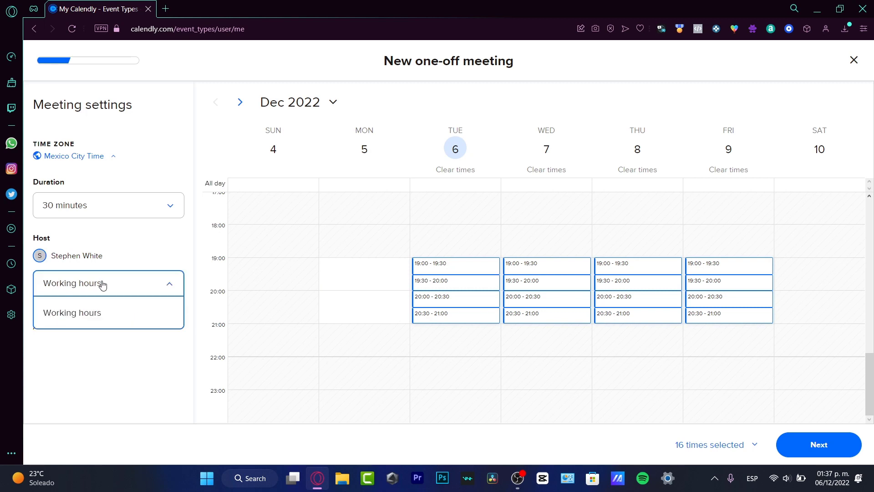
pyautogui.click(109, 392)
pyautogui.click(92, 217)
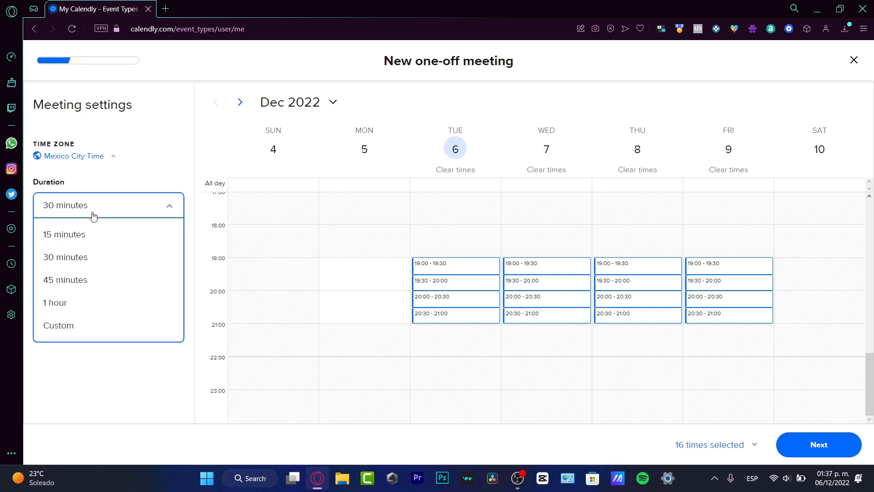
pyautogui.click(147, 285)
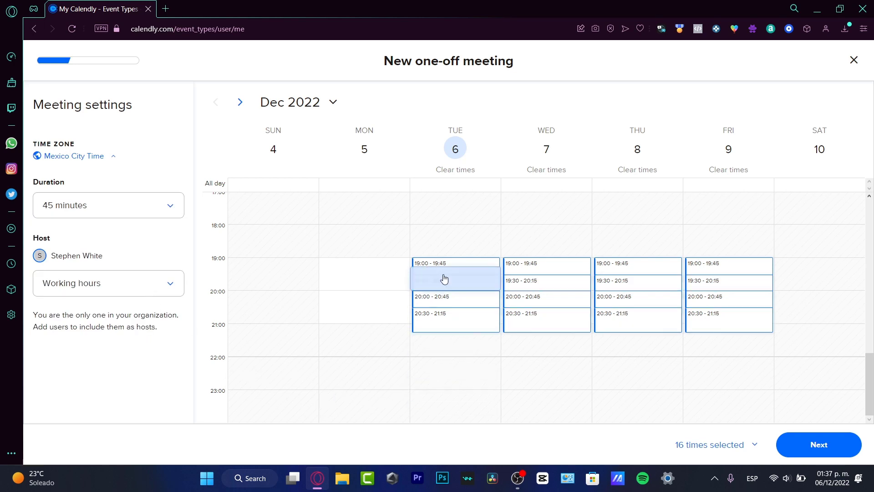
pyautogui.click(117, 209)
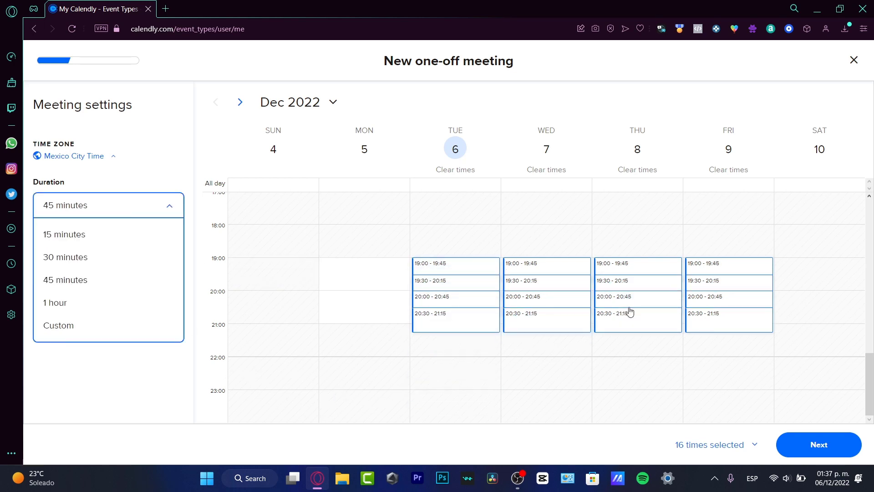
pyautogui.click(77, 303)
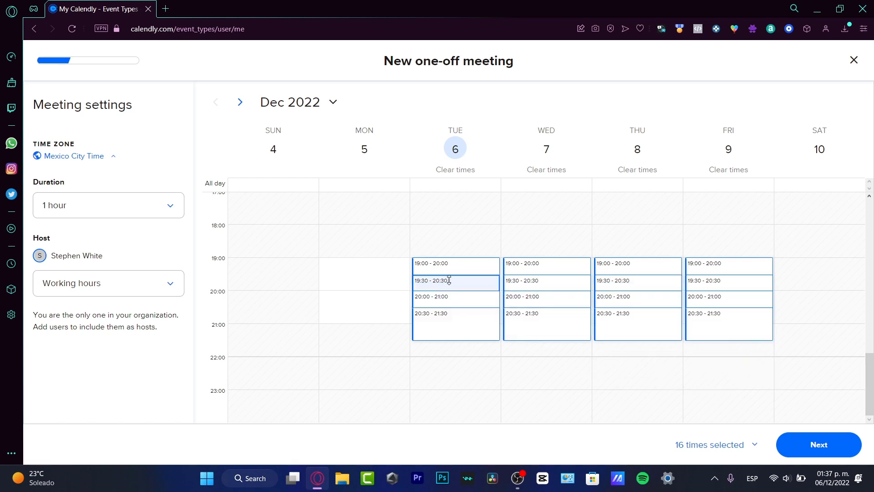
# Remove the 19:30 - 20:30 slot from each day from December 6 to December 9
pyautogui.click(466, 281)
pyautogui.click(549, 287)
pyautogui.click(638, 287)
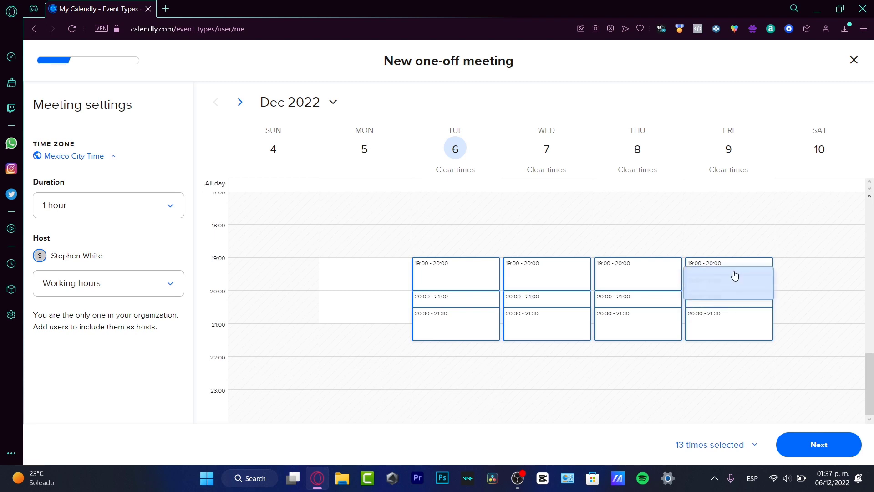
pyautogui.click(742, 284)
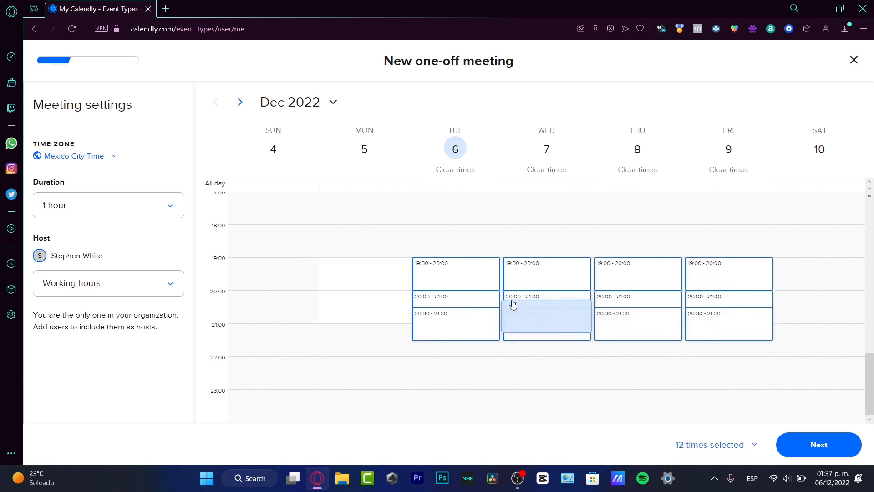
# Replace the 20:00 and 20:30 slots on December 6 through 9 with a single 20:15 - 21:15 slot per day
pyautogui.click(470, 302)
pyautogui.click(477, 322)
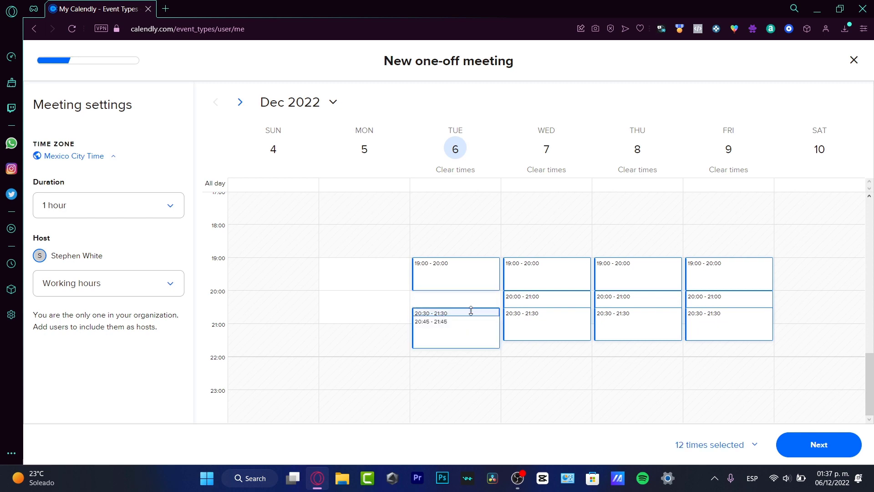
pyautogui.click(470, 313)
pyautogui.click(471, 319)
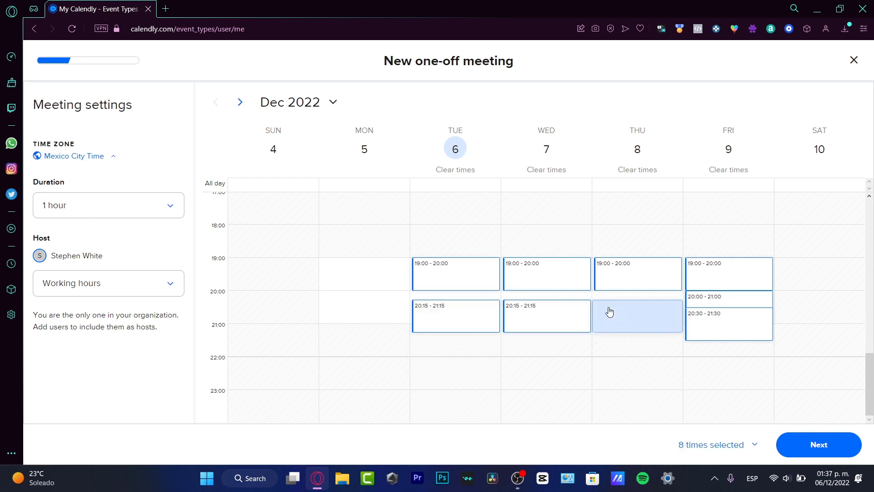
pyautogui.click(610, 311)
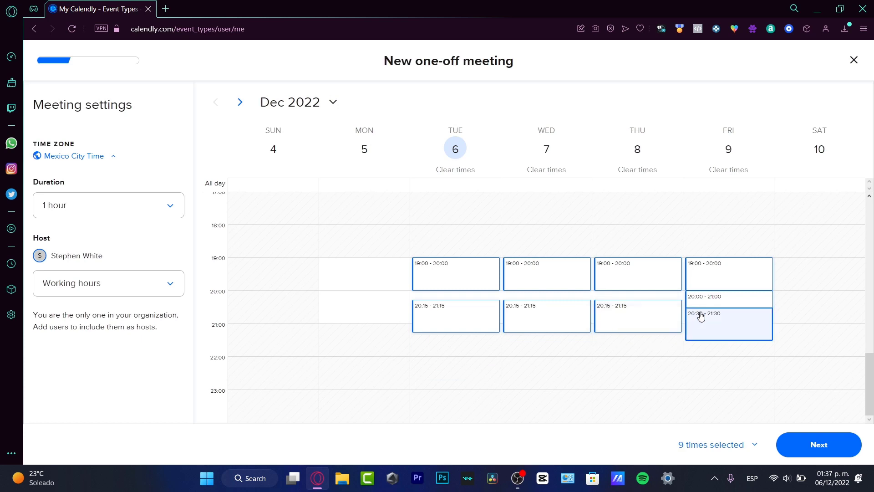
pyautogui.click(698, 316)
pyautogui.click(697, 310)
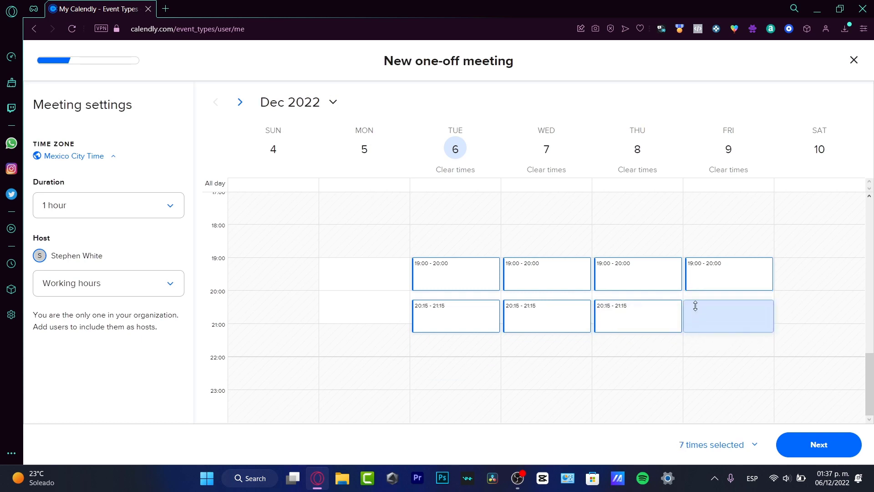
pyautogui.click(695, 308)
# Continue to the meeting details and name the meeting "Interview with" followed by the host's first name
pyautogui.click(819, 445)
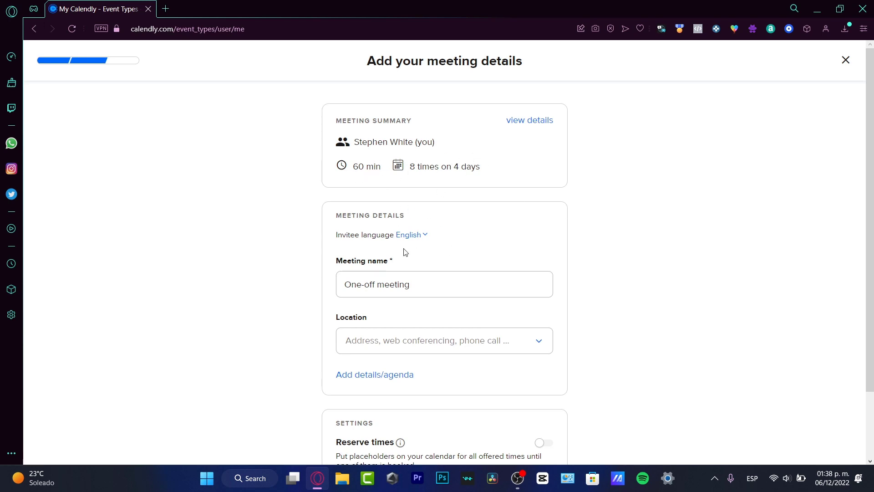
pyautogui.scroll(-2, 524, 233)
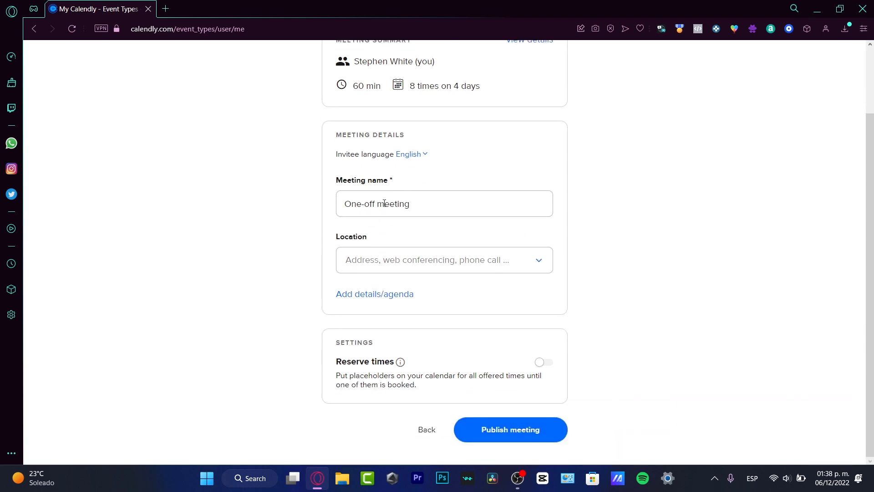
pyautogui.moveTo(419, 211); pyautogui.dragTo(347, 207)
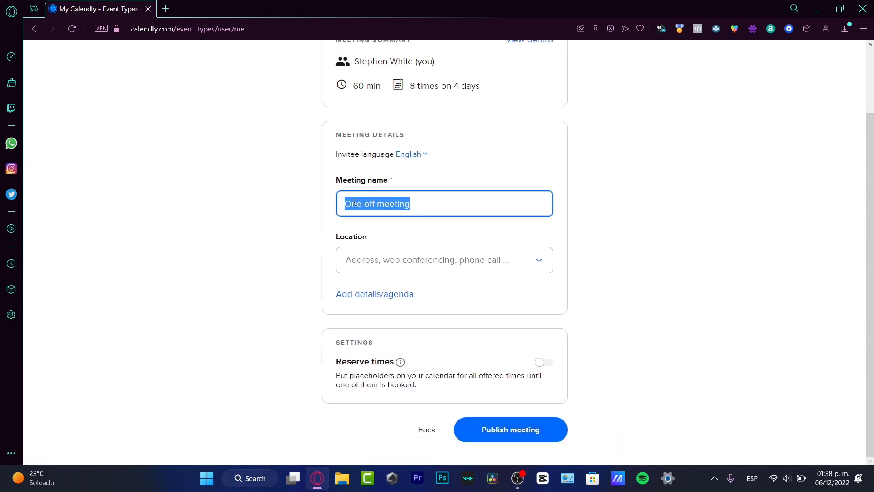
pyautogui.write('Interview')
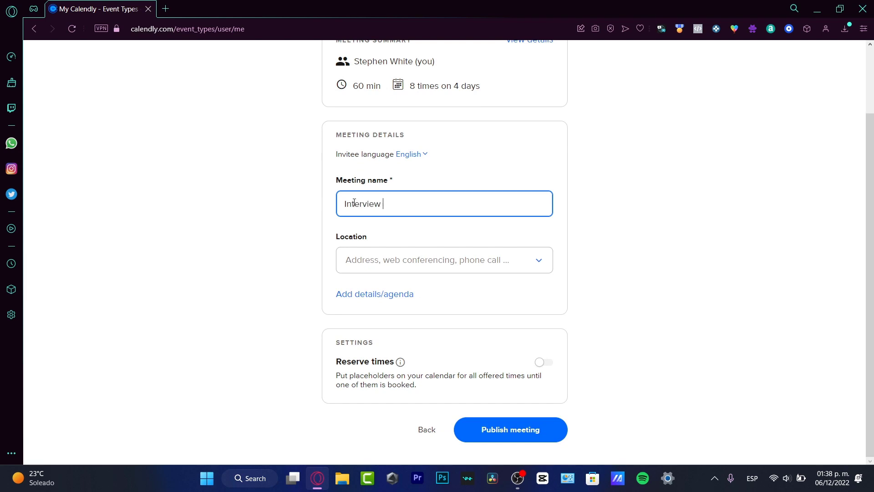
pyautogui.write(' with Stephne')
pyautogui.write('en')
# Set the meeting location to Google Meet
pyautogui.click(486, 261)
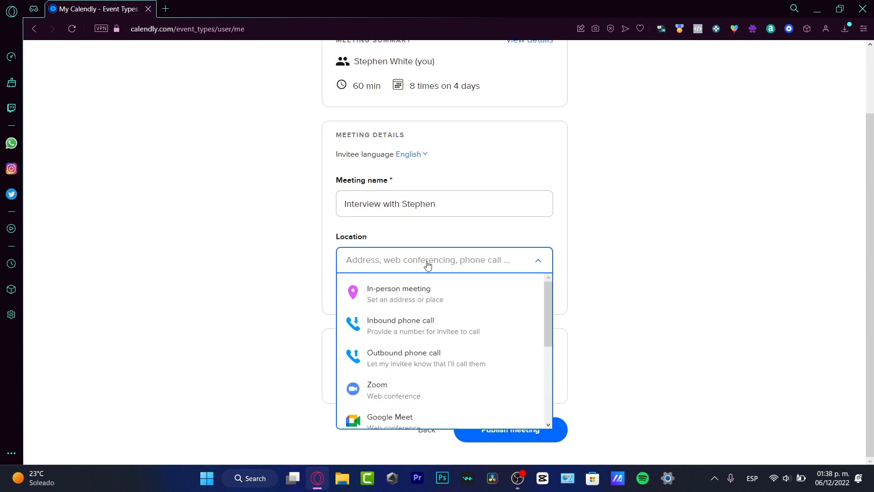
pyautogui.scroll(-5, 464, 351)
pyautogui.scroll(5, 438, 326)
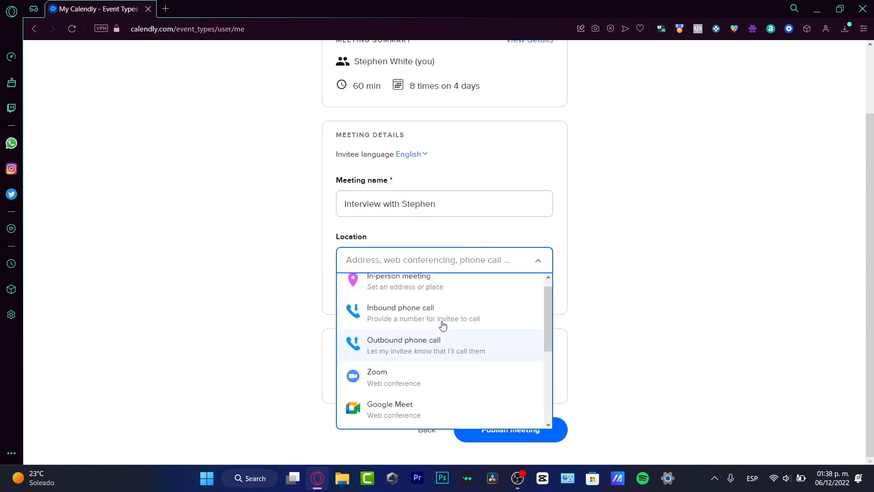
pyautogui.moveTo(548, 341); pyautogui.dragTo(551, 391)
pyautogui.click(430, 314)
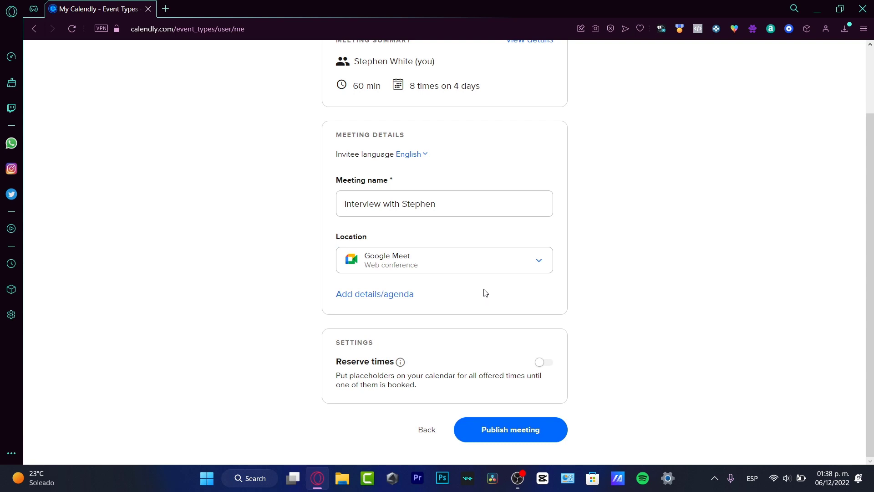
# Add the agenda text "In this interview we are going to analyze the few requirements for the role" with bullets Introduction, Work experience and Hobbies
pyautogui.click(385, 295)
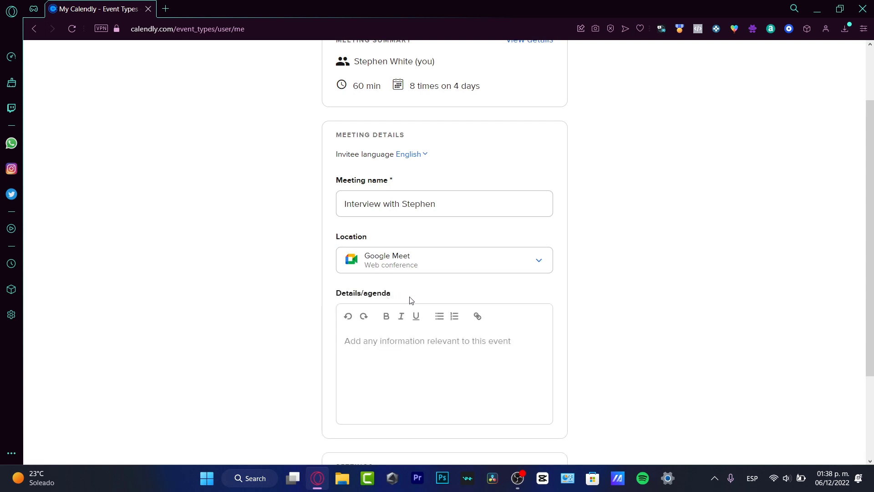
pyautogui.scroll(-3, 617, 353)
pyautogui.click(444, 232)
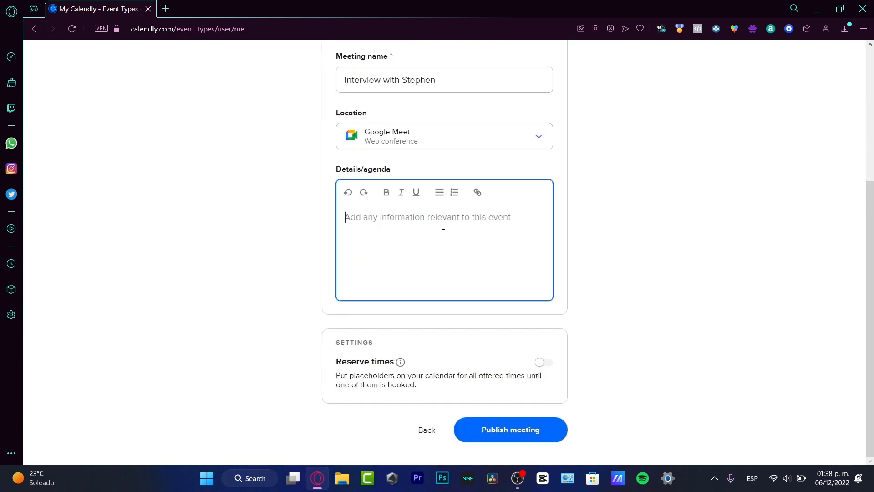
pyautogui.click(439, 192)
pyautogui.press('BackSpace')
pyautogui.write('W')
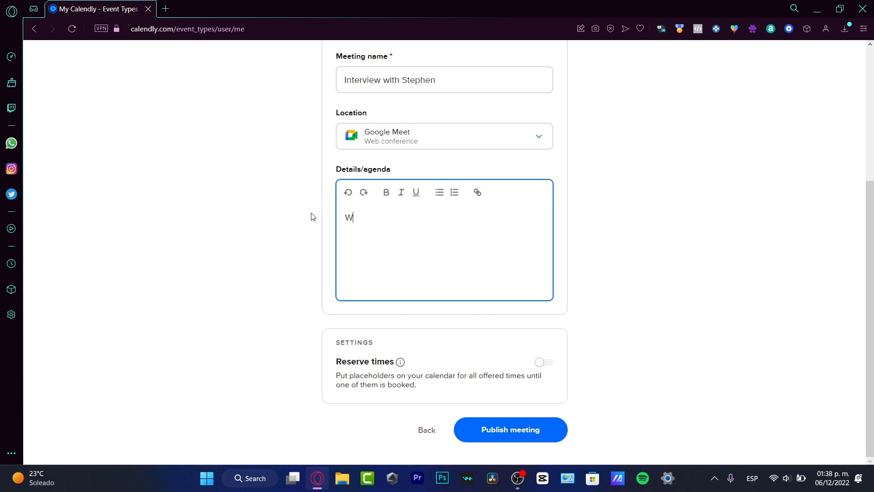
pyautogui.press('BackSpace')
pyautogui.write('In this interview we are going to analyze the few requirements for the role')
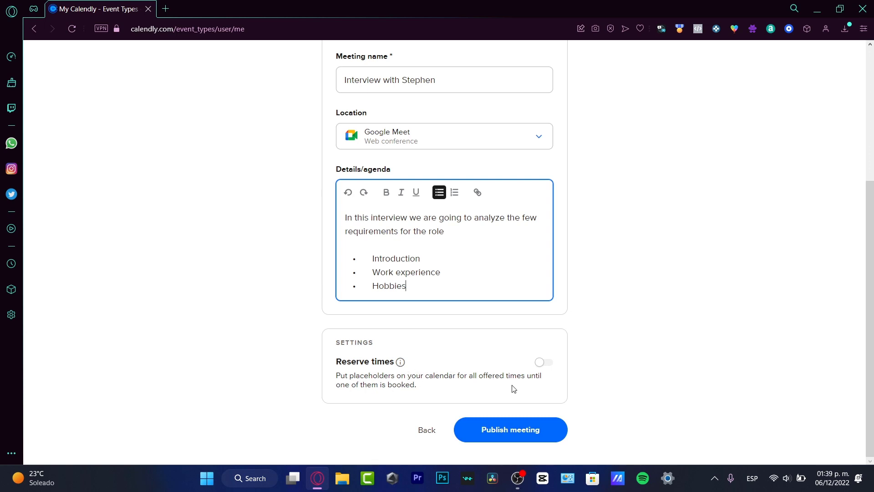
# Publish the meeting and copy its booking link
pyautogui.click(533, 430)
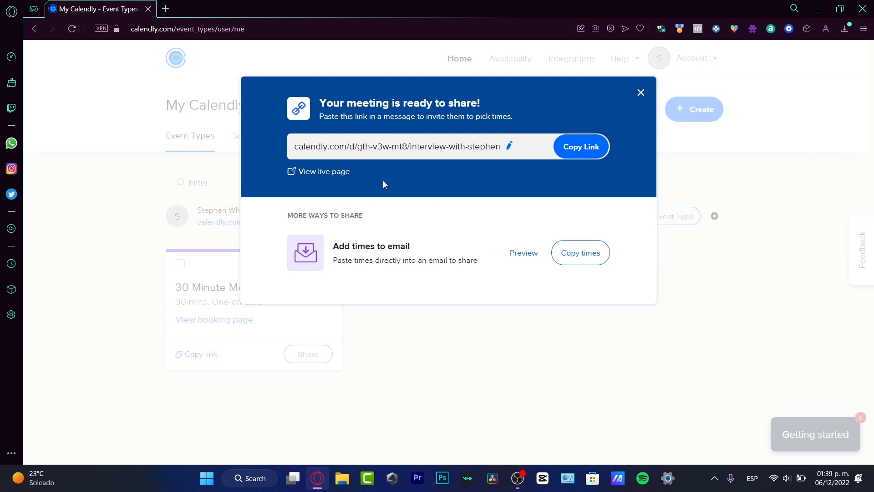
pyautogui.click(578, 158)
# Open the copied booking link in a new private browser window
pyautogui.rightClick(317, 478)
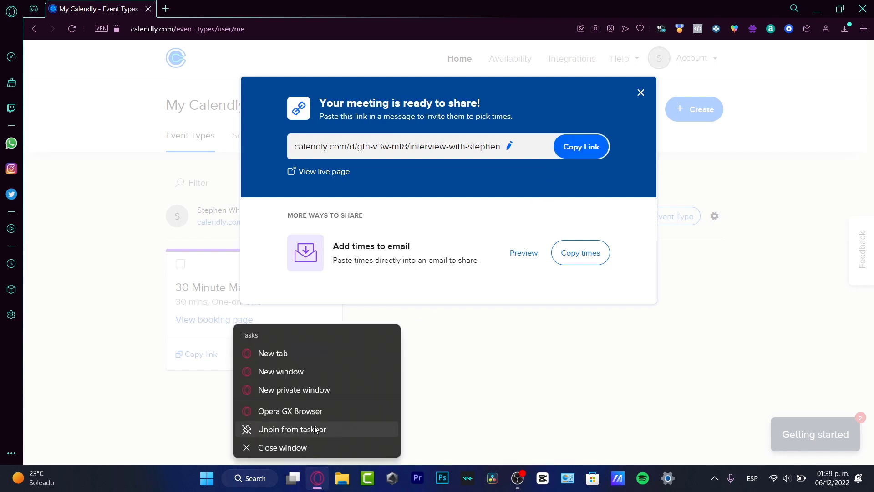
pyautogui.click(327, 390)
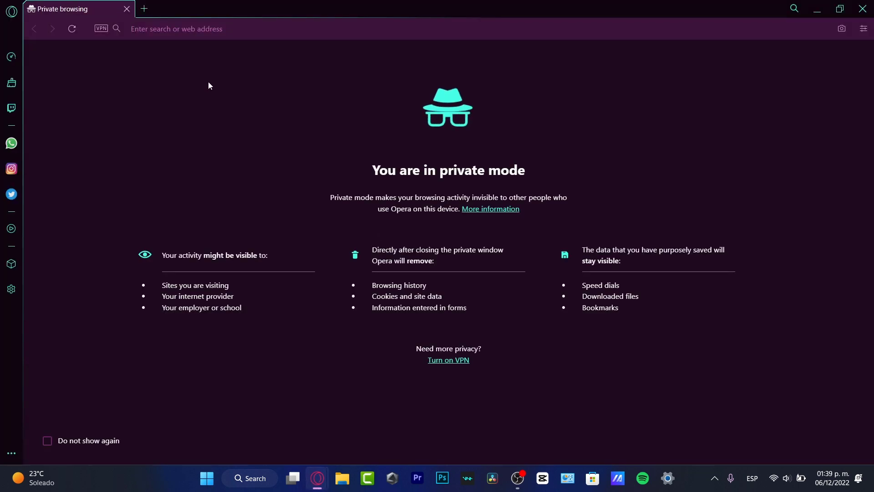
pyautogui.hotkey('ctrl', 'v')
pyautogui.press('Return')
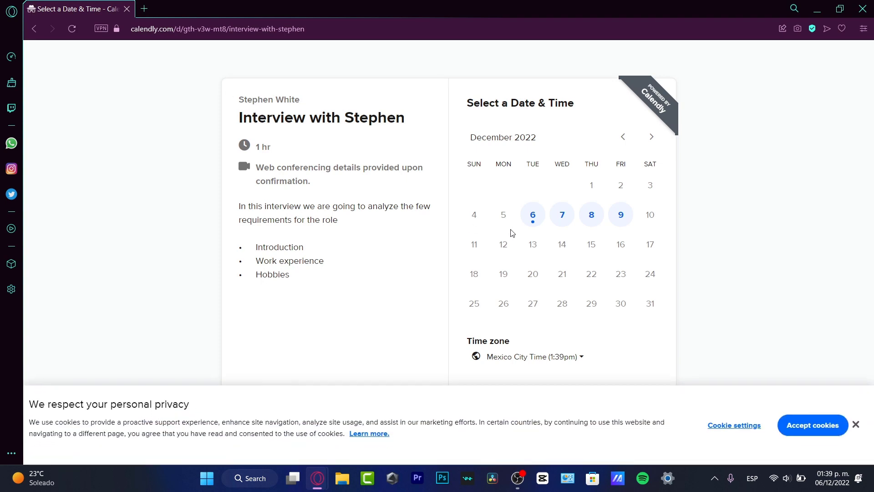
# Choose the 7:00pm slot on Tuesday, December 6 and confirm it to reach the booking details
pyautogui.click(533, 219)
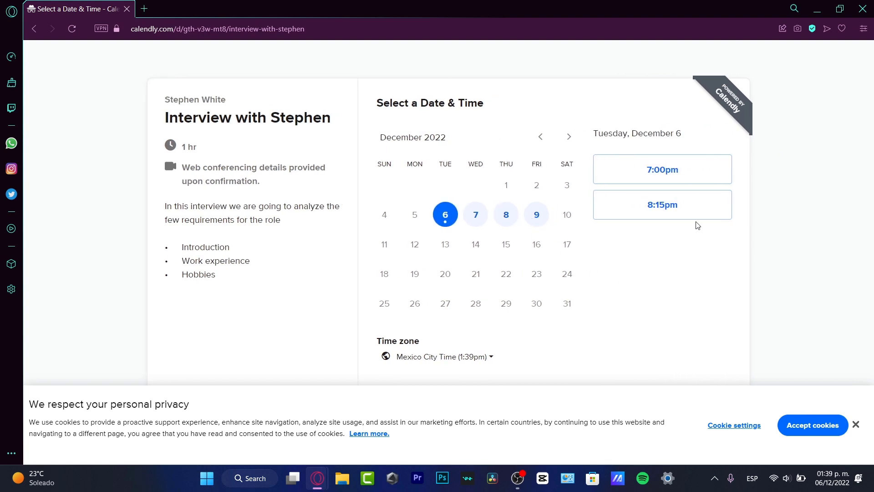
pyautogui.click(697, 170)
pyautogui.click(718, 175)
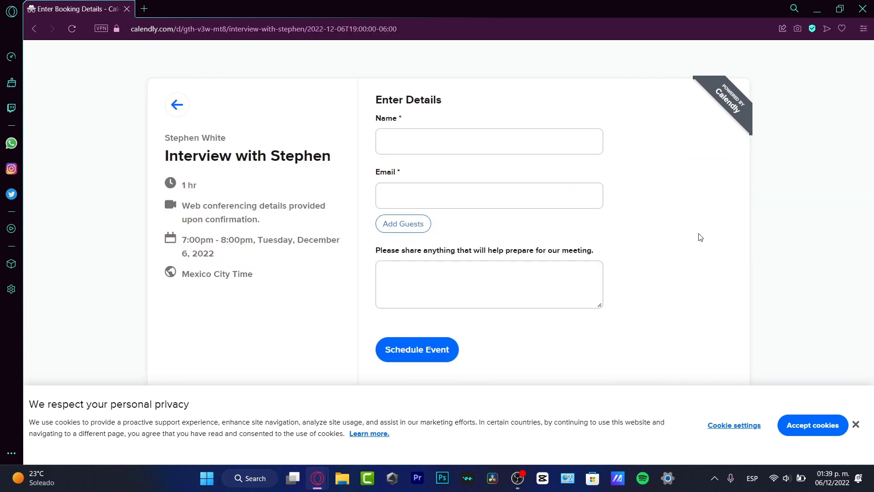
# Fill in the invitee's name and e-mail in the booking details and schedule the event
pyautogui.click(472, 140)
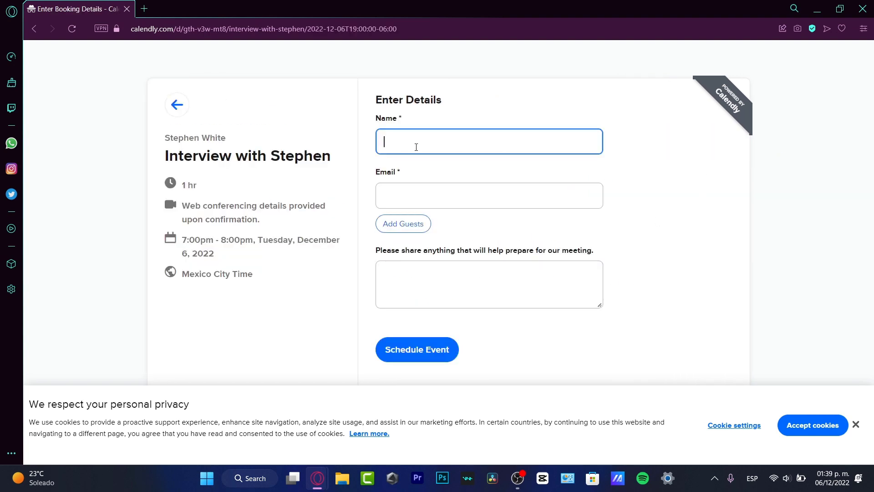
pyautogui.click(470, 200)
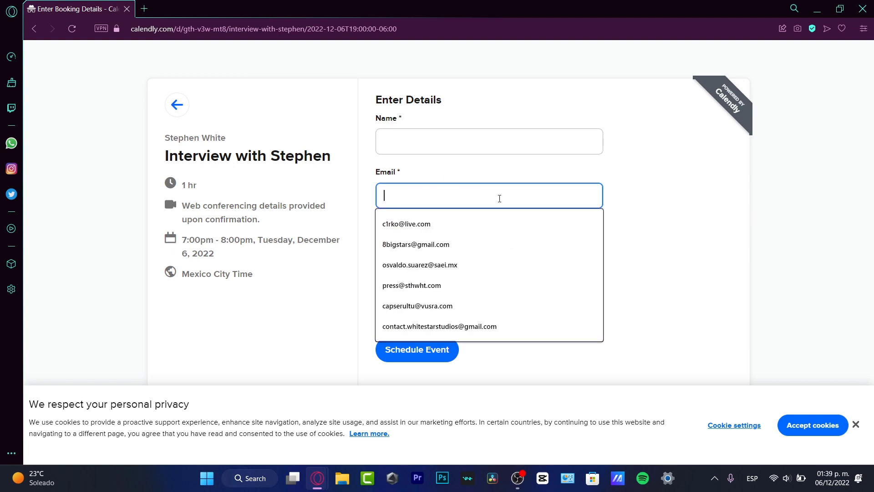
pyautogui.click(521, 307)
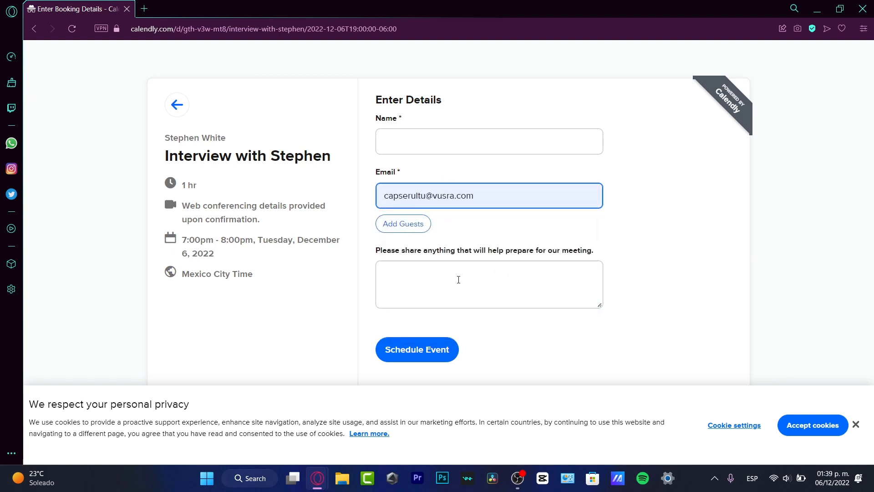
pyautogui.click(459, 280)
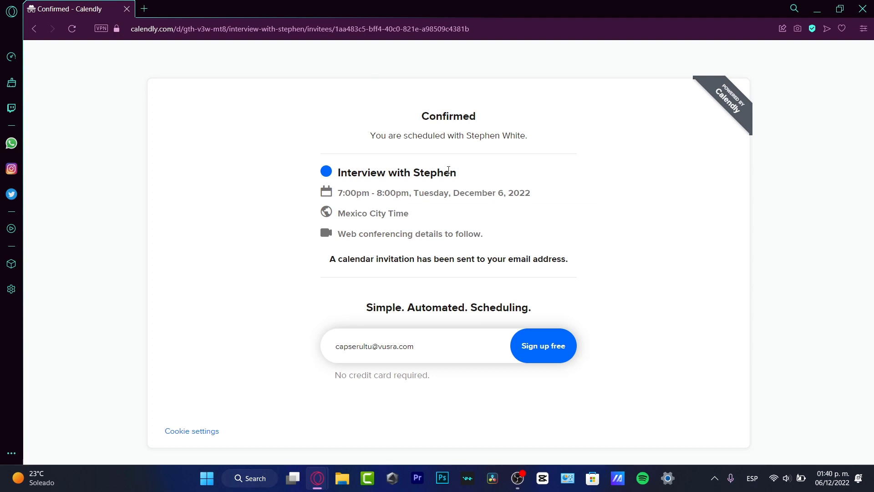
# Check the date and time of the booked interview on the confirmation page
pyautogui.moveTo(337, 193); pyautogui.dragTo(523, 192)
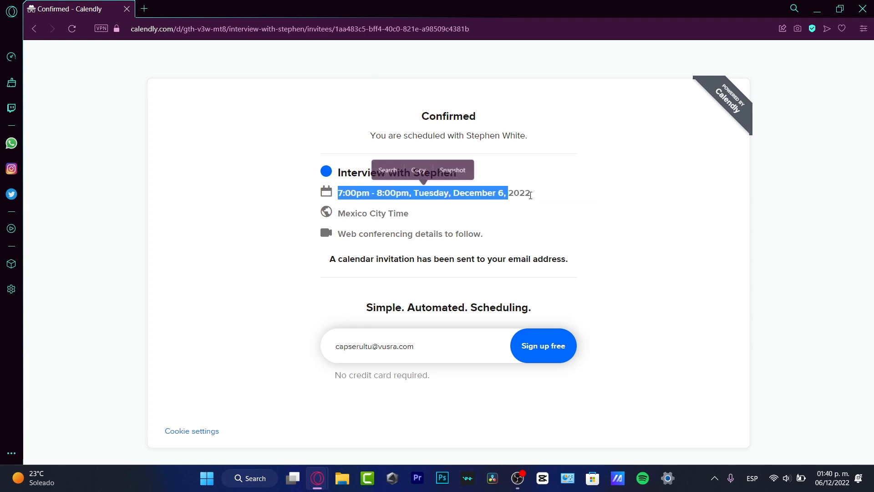
pyautogui.click(551, 197)
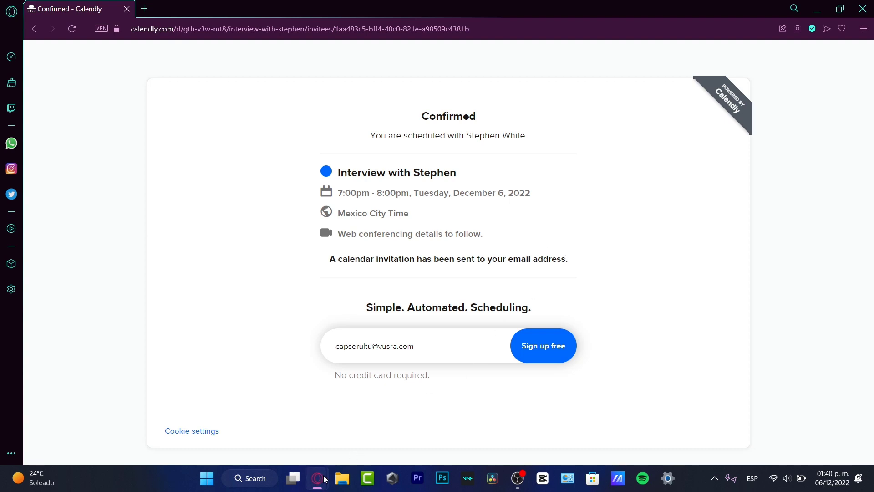
# Return to the host's Calendly browser window and dismiss the meeting's sharing dialog
pyautogui.moveTo(317, 478)
pyautogui.click(279, 429)
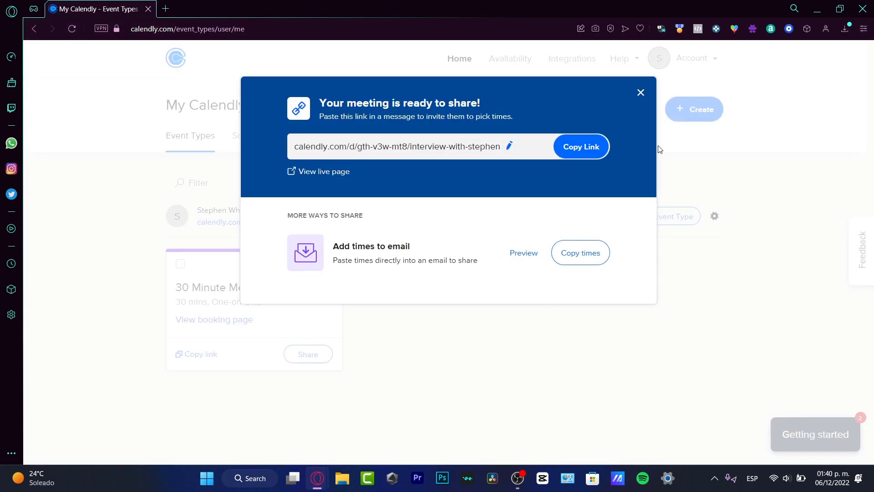
pyautogui.click(641, 93)
pyautogui.click(472, 69)
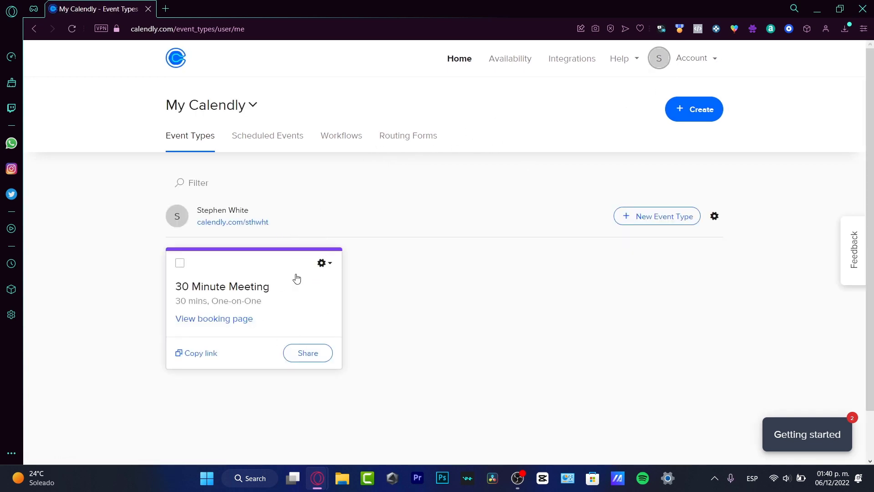
# Review the host's scheduled events, checking the upcoming, pending and past lists and returning to the upcoming one
pyautogui.click(251, 138)
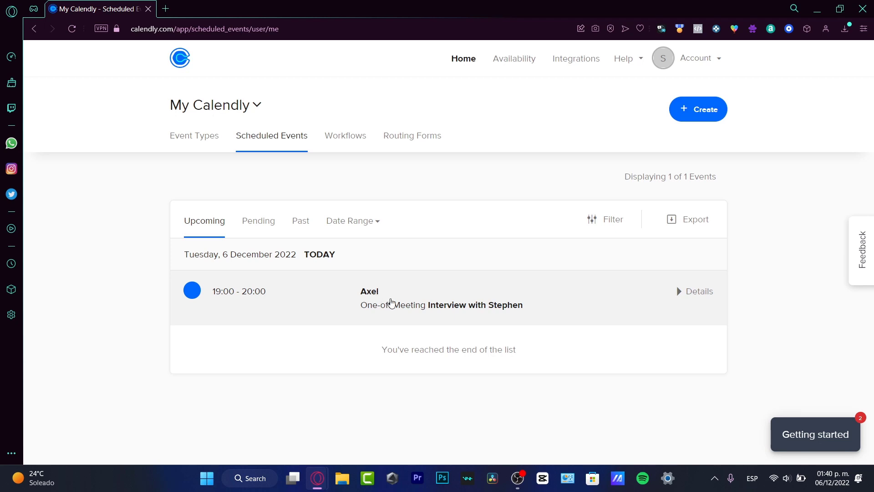
pyautogui.click(263, 231)
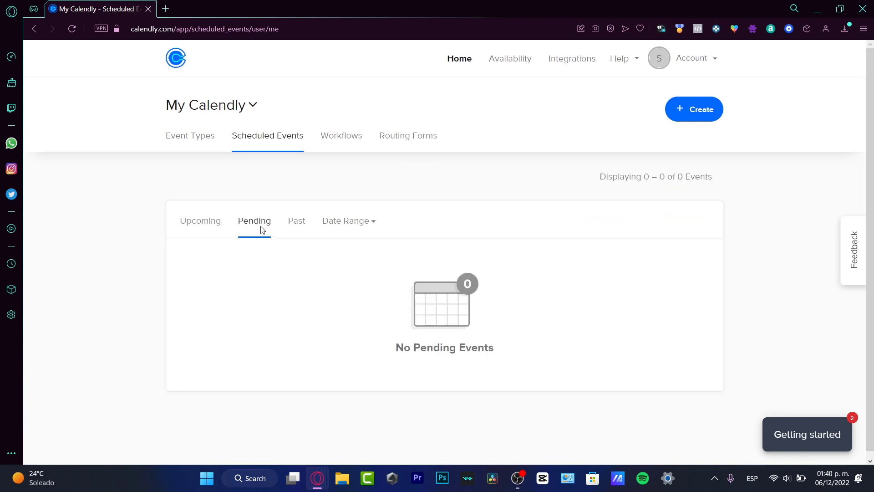
pyautogui.click(296, 221)
pyautogui.click(214, 226)
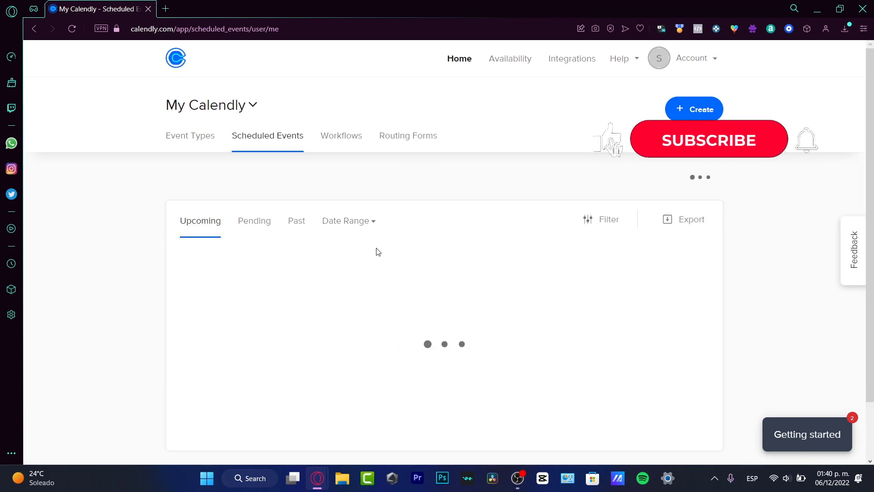